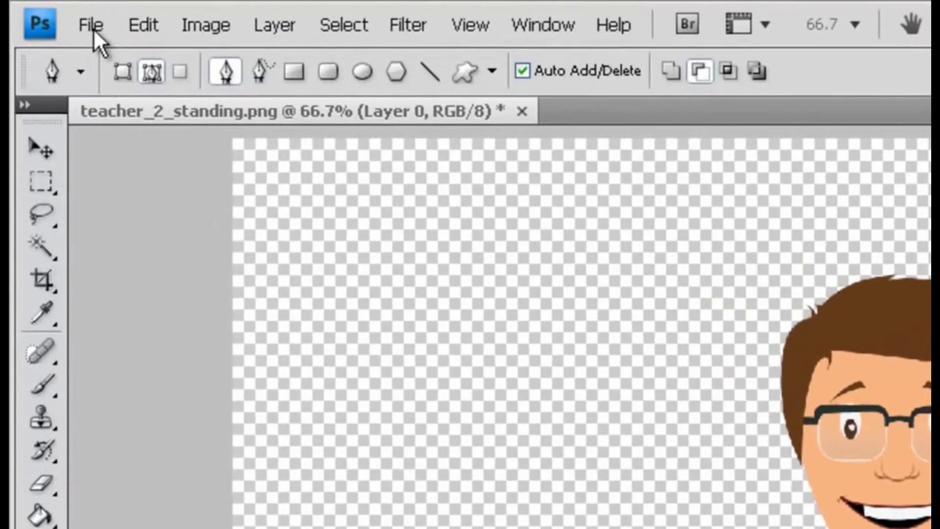
Create a new 1500 x 1500 pixel RGB document at 72 pixels/inch with transparent background contents
left_click(94, 33)
left_click(100, 54)
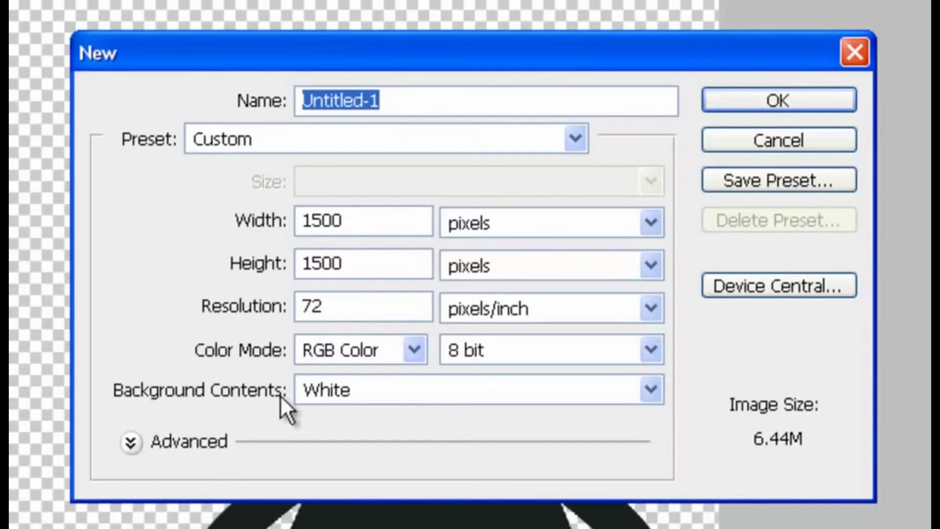
left_click(412, 393)
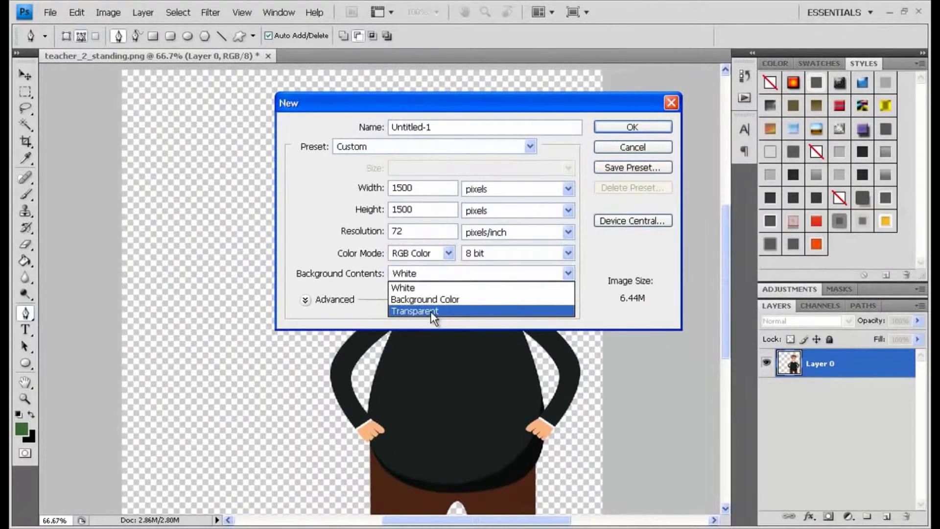
left_click(430, 310)
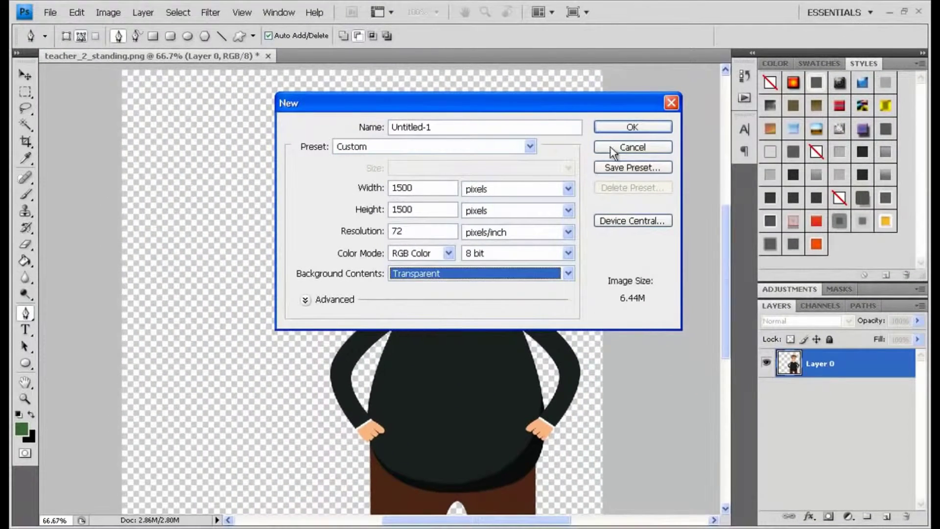
left_click(617, 128)
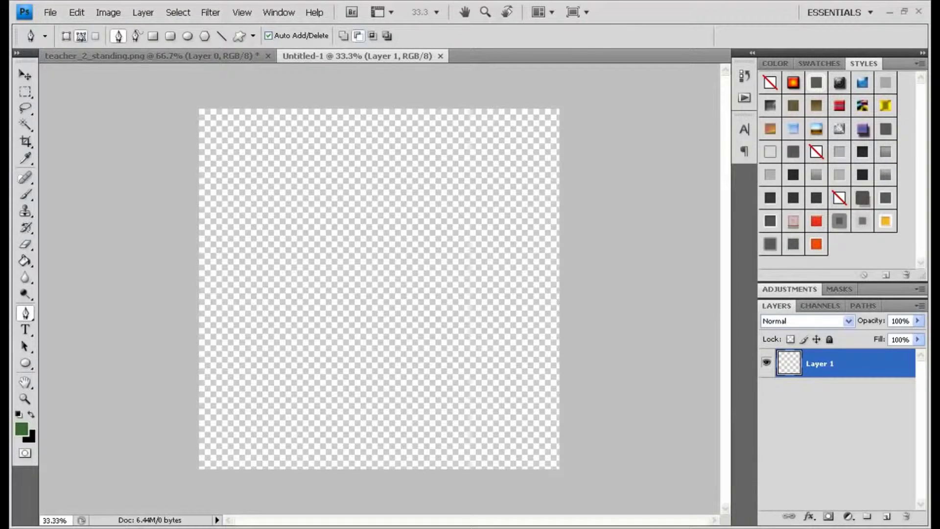
Save the new document in Photoshop format as brian in the CHARACTERTUTS folder, keeping maximize compatibility on
left_click(49, 13)
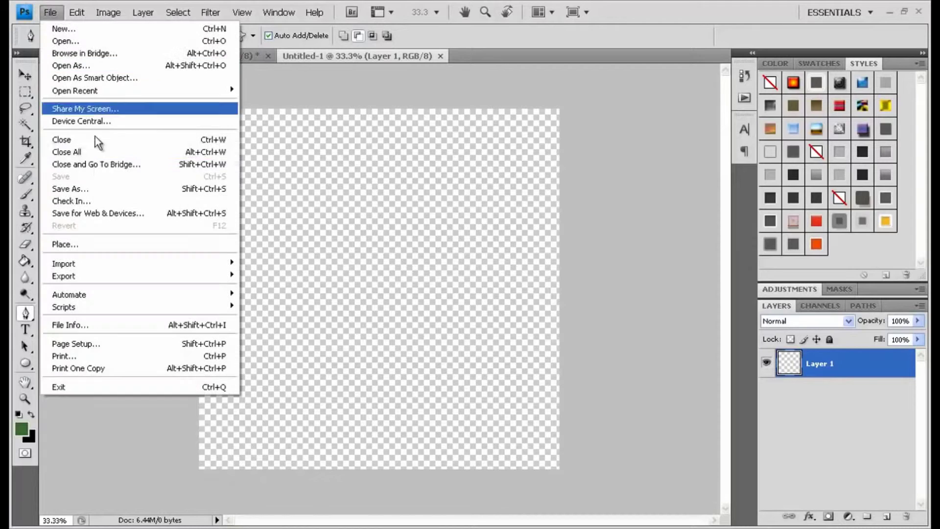
left_click(97, 190)
type("brian")
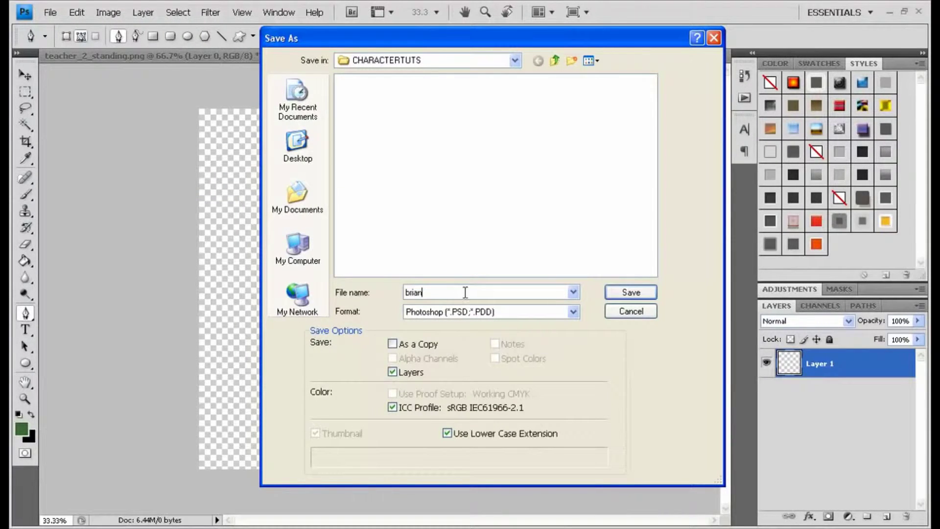
left_click(641, 292)
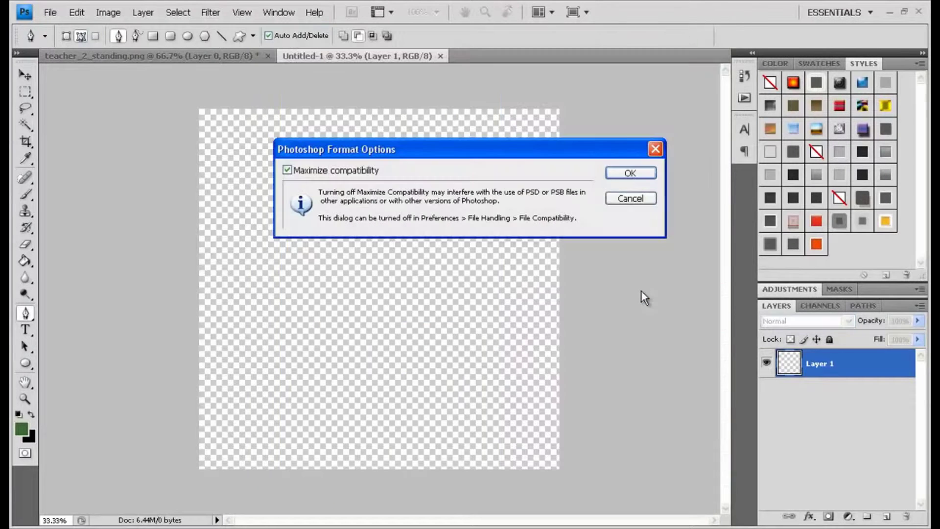
left_click(630, 174)
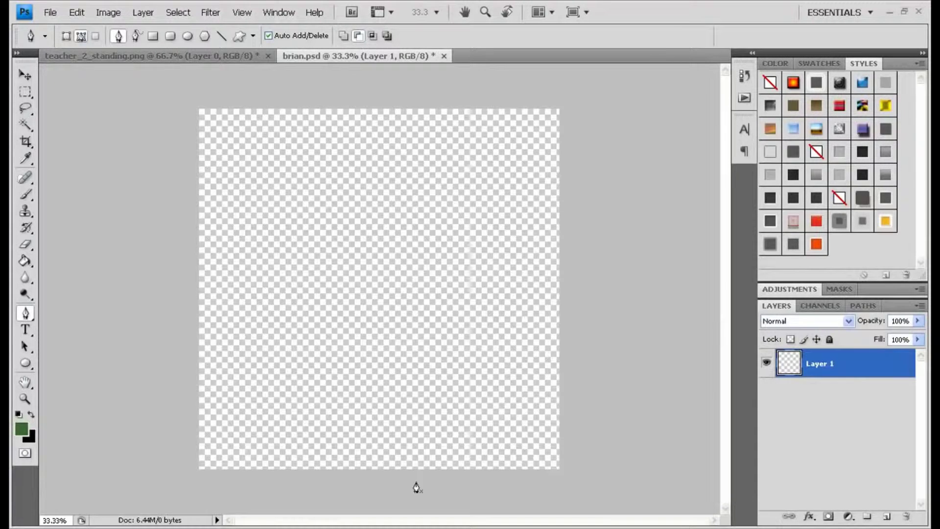
Duplicate Layer 0 of teacher_2_standing.png into brian.psd under the name "brian reference"
left_click(165, 59)
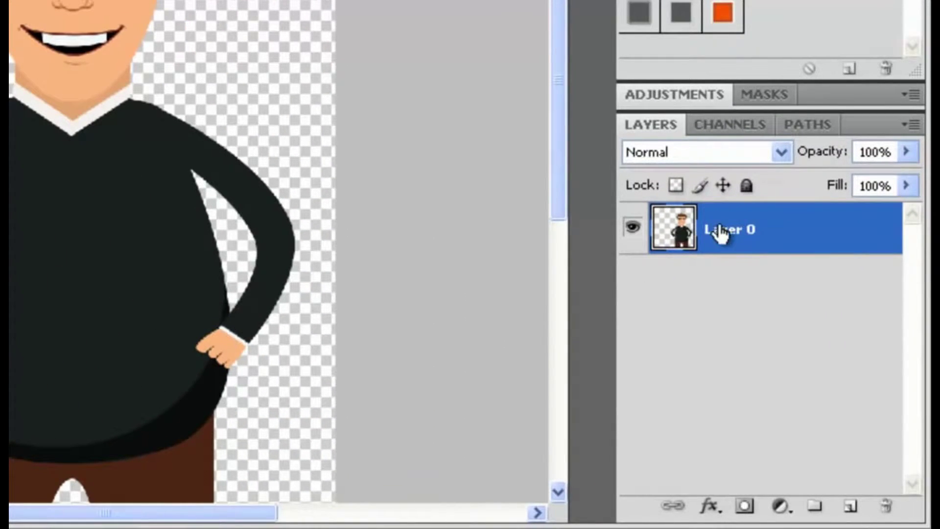
right_click(774, 235)
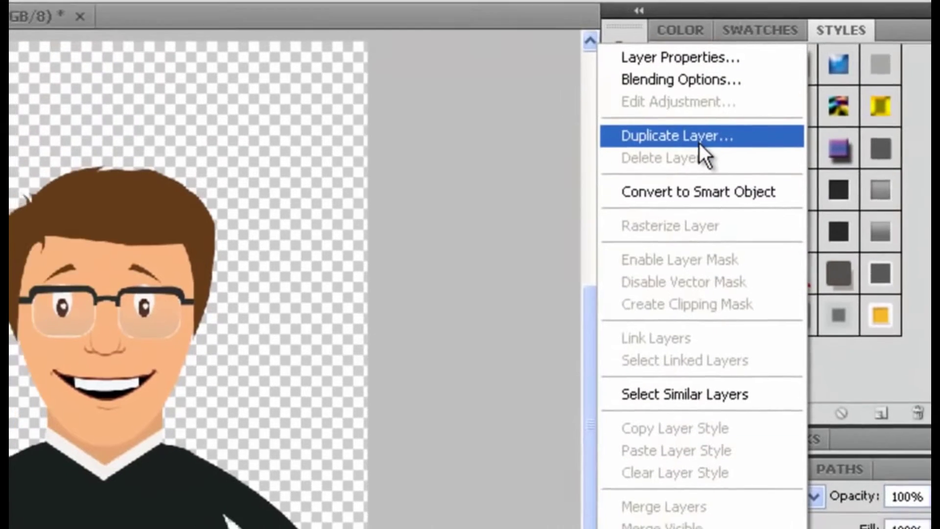
left_click(667, 149)
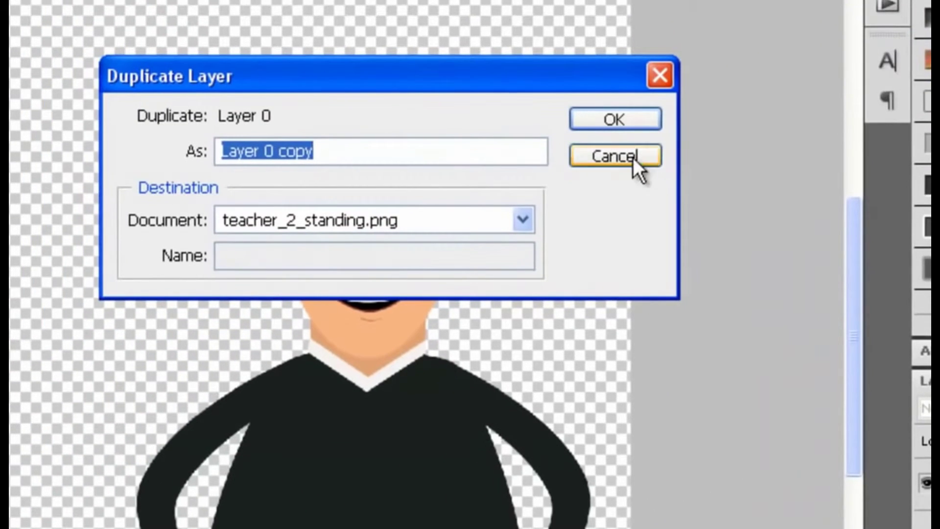
type("bri")
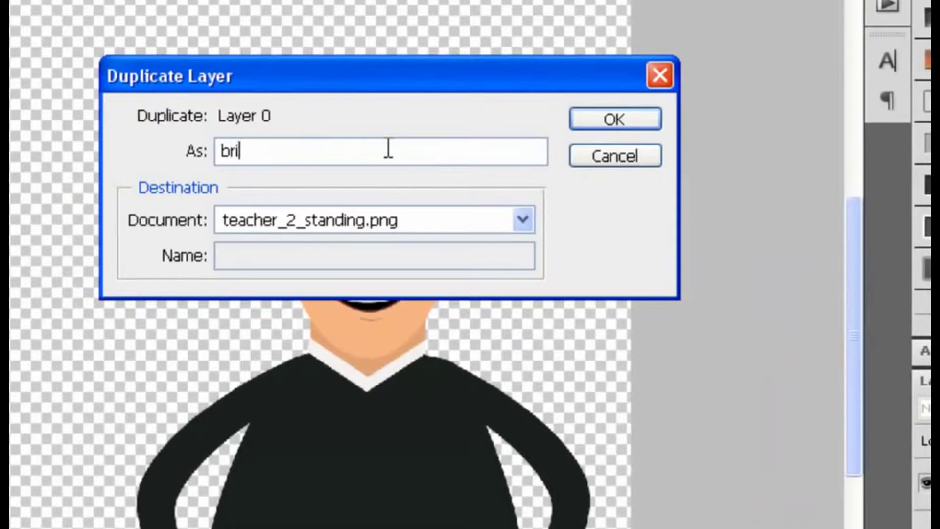
type("an reference")
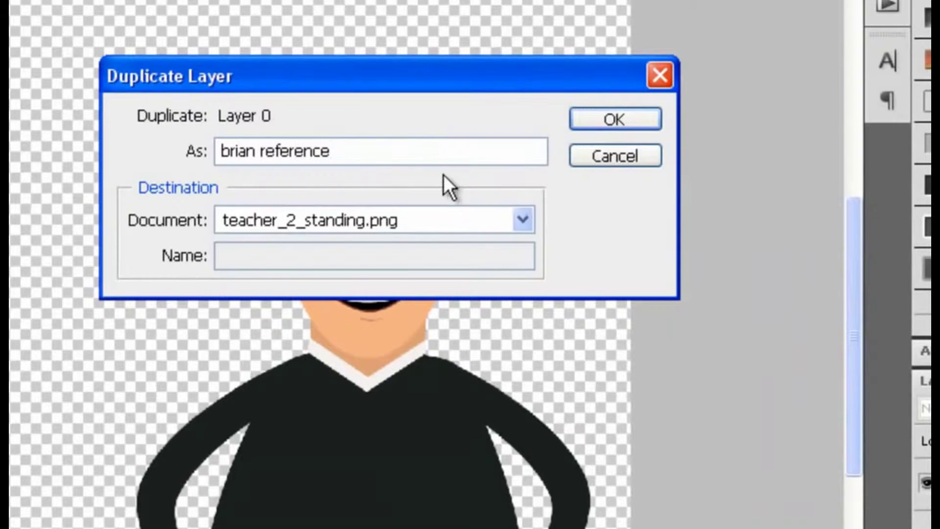
left_click(522, 221)
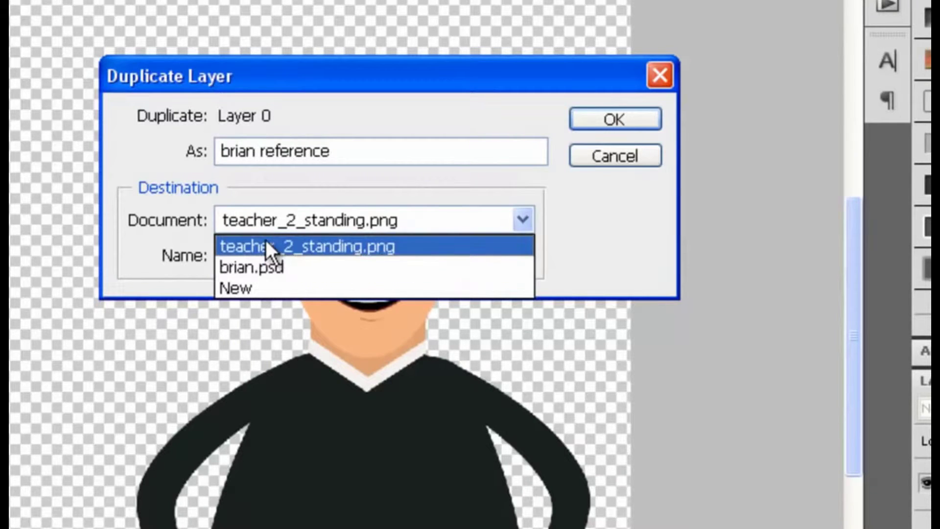
left_click(258, 268)
left_click(601, 121)
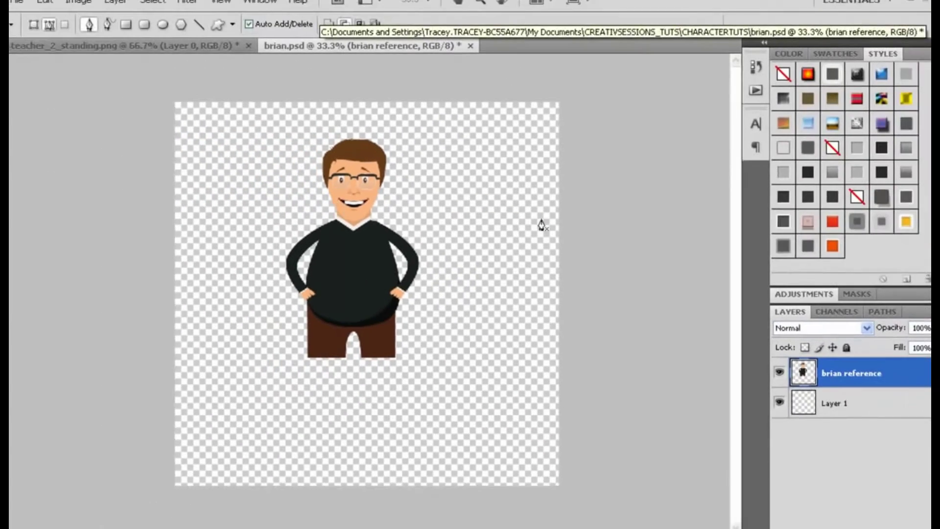
Move the reference character to the canvas's lower-left corner and scale it up proportionally to about 144%
key("v")
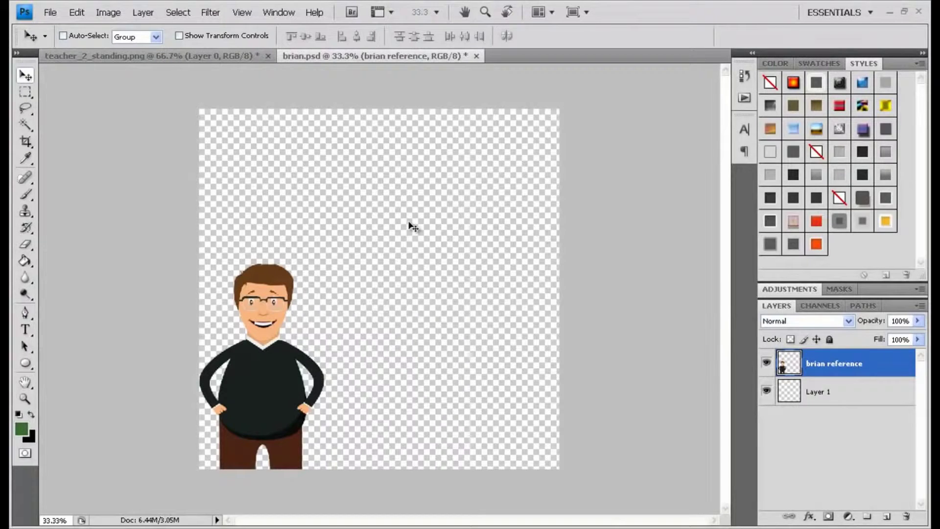
key("m")
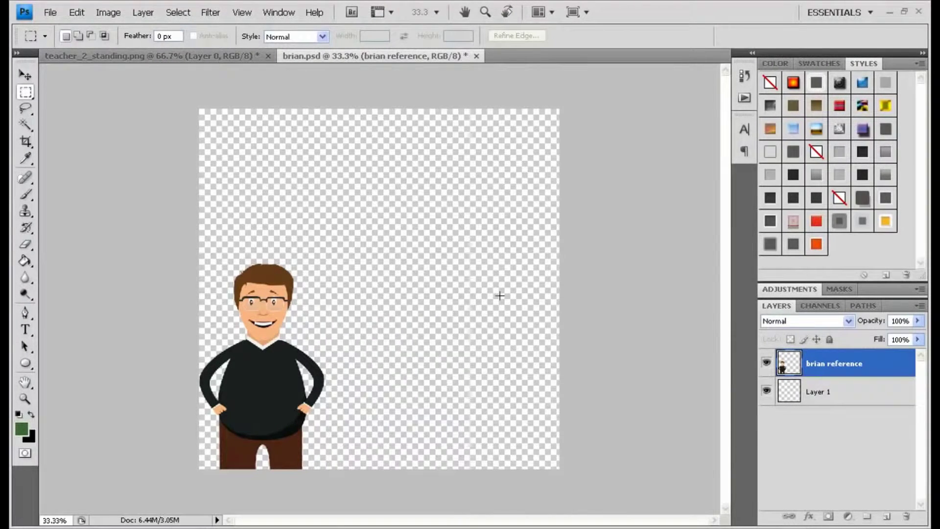
key("ctrl+t")
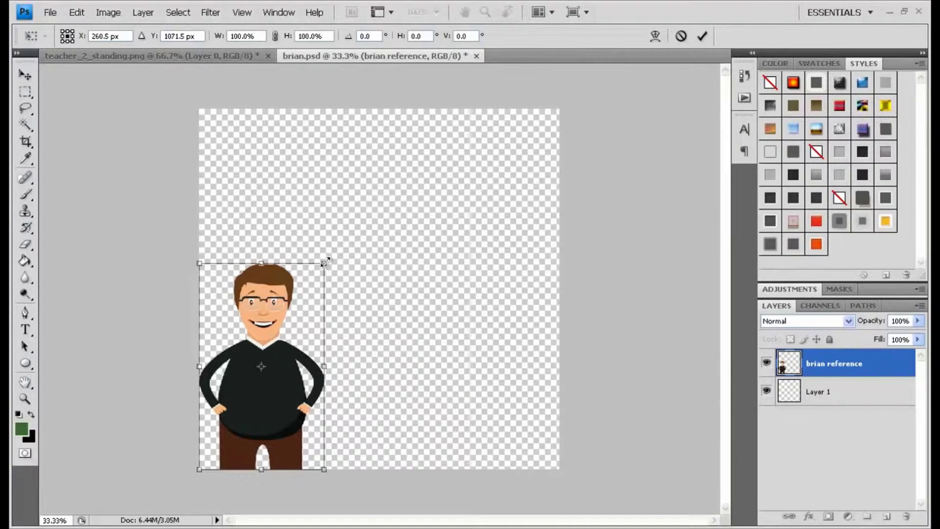
left_click_drag(322, 259, 391, 181)
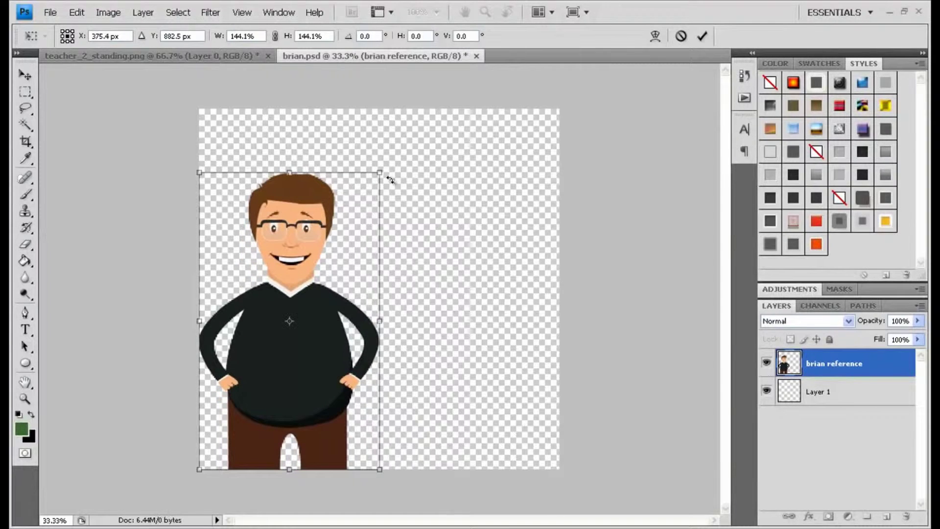
key("Return")
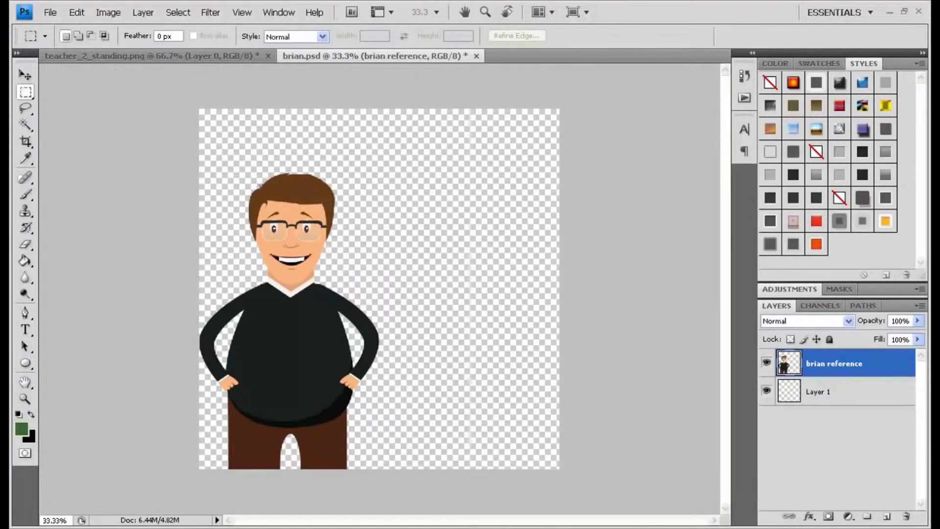
Draw a light grey upright ellipse shape beside the reference character's head with the Ellipse tool and shift it slightly down and right
key("ctrl+plus")
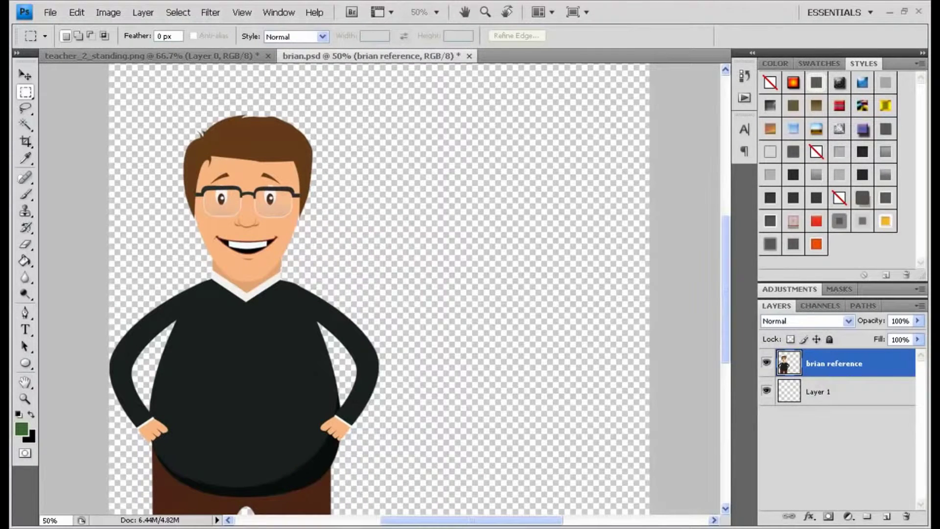
key("u")
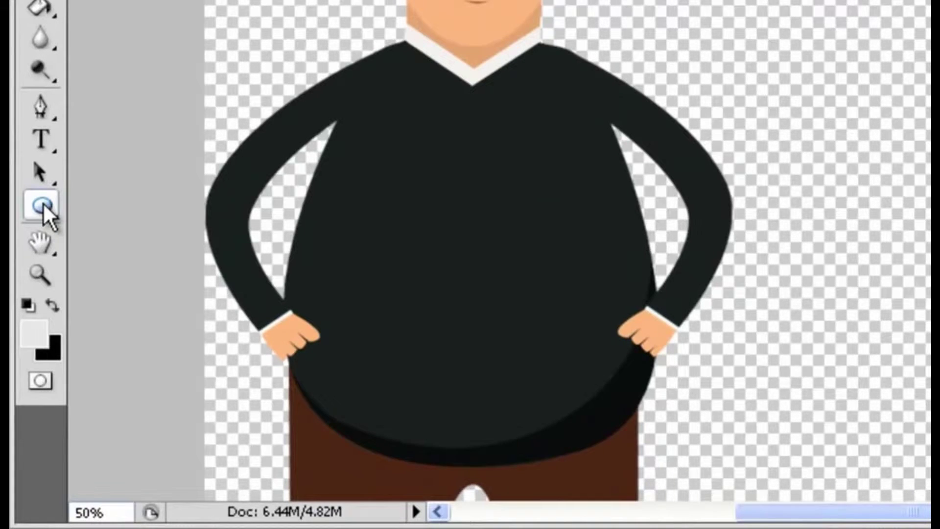
right_click(43, 201)
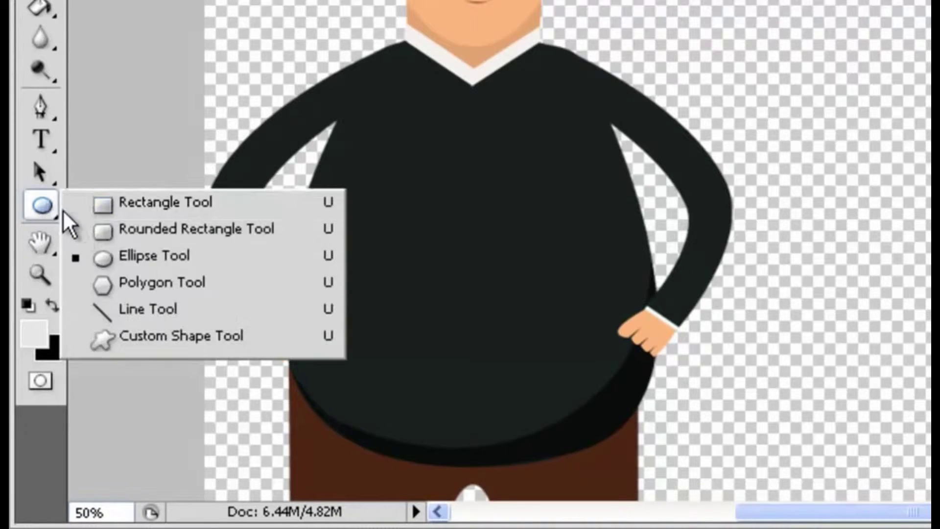
left_click(146, 257)
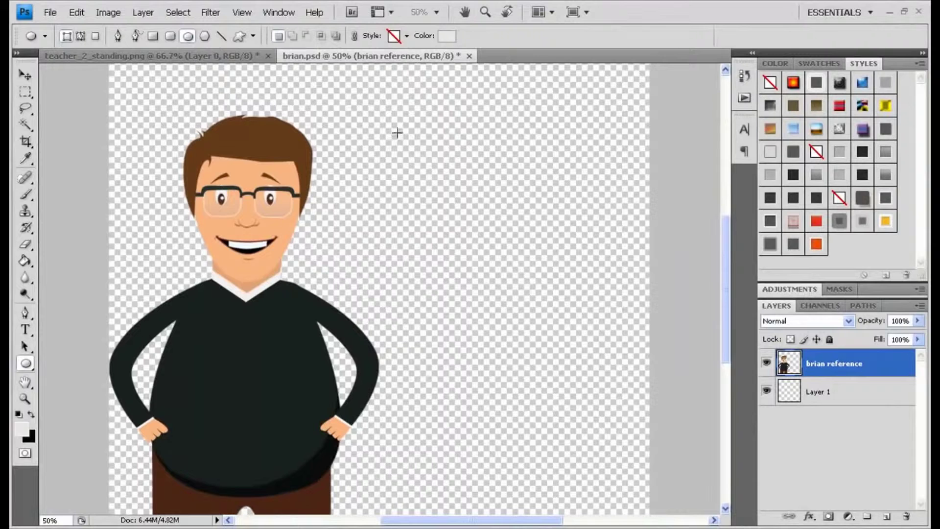
left_click_drag(397, 132, 518, 292)
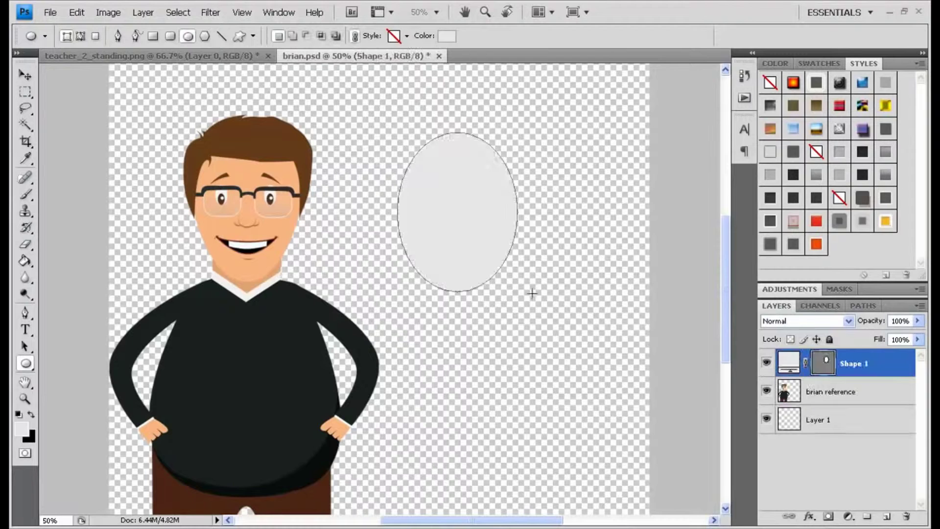
left_click(26, 75)
mouse_move(486, 227)
left_mouse_down()
mouse_move(355, 225)
mouse_move(475, 224)
mouse_move(498, 236)
left_mouse_up()
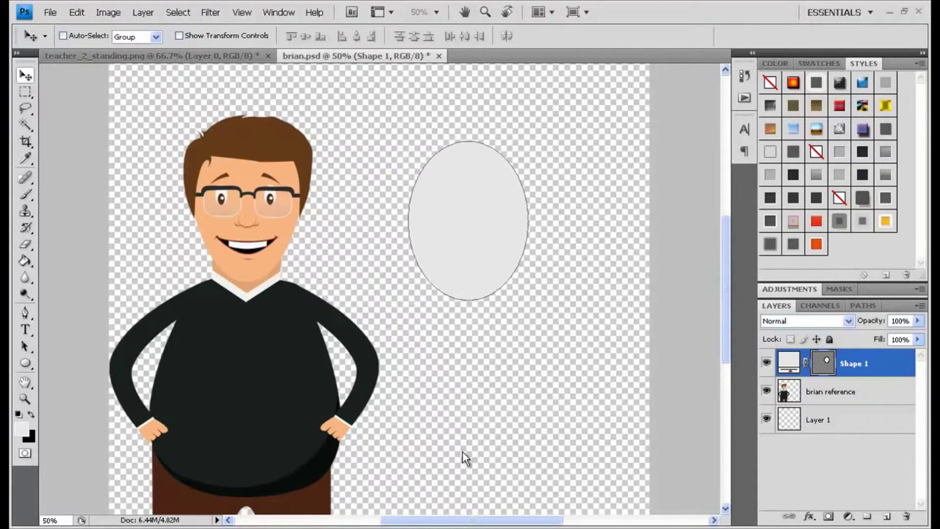
key("p")
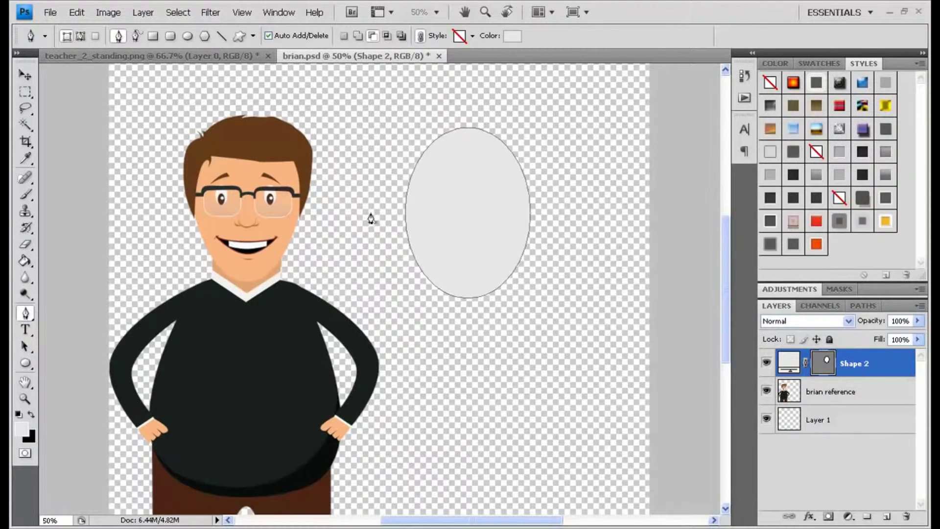
left_click(408, 188, "ctrl")
mouse_move(407, 214)
left_mouse_down()
mouse_move(383, 210)
mouse_move(413, 217)
left_mouse_up()
key("ctrl+z")
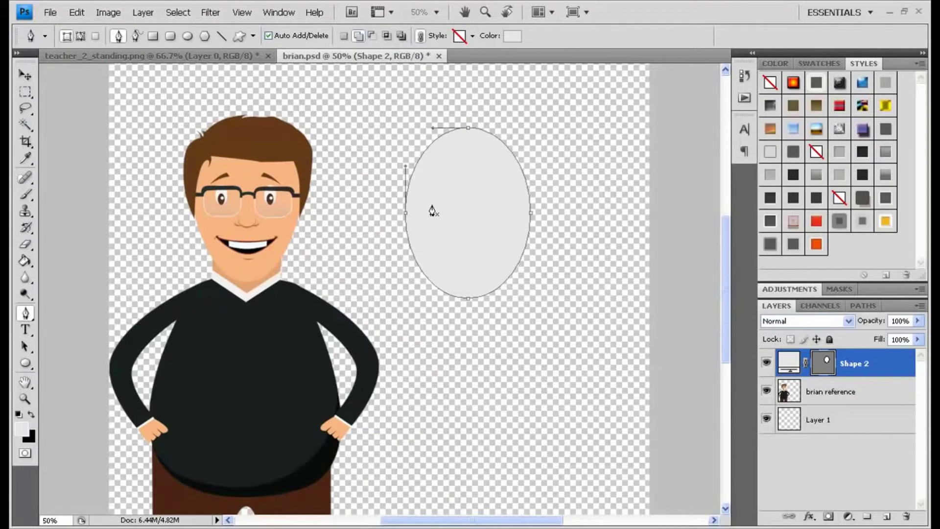
key("ctrl+z")
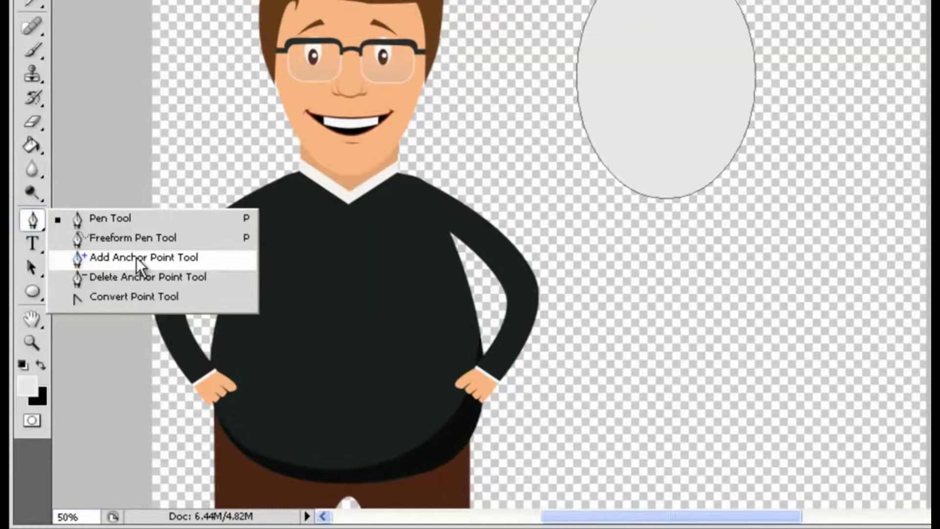
Add an anchor point on each upper side of the ellipse, midway between its top and side points
left_click(136, 257)
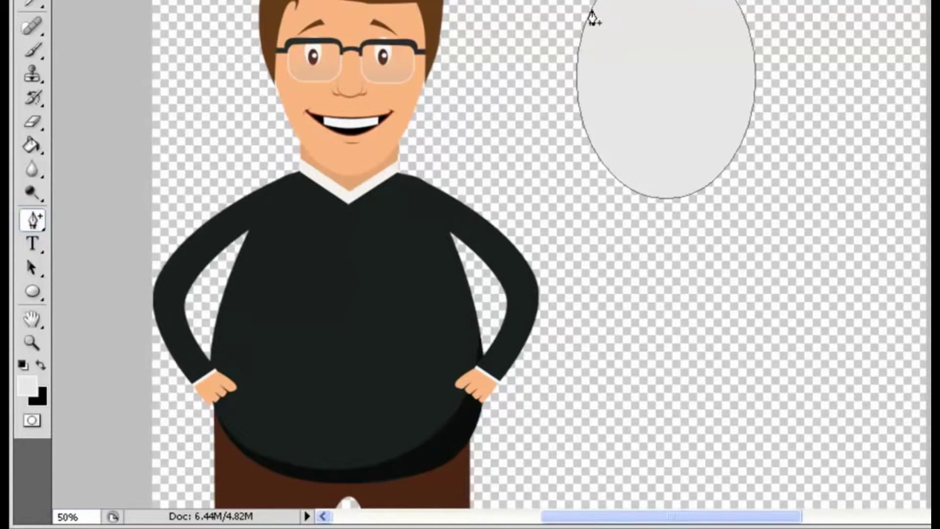
right_click(32, 220)
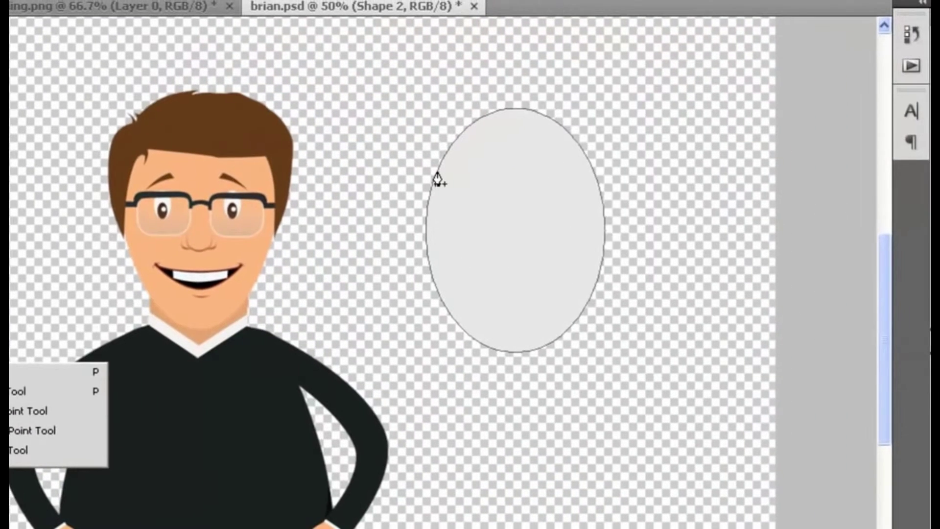
left_click(587, 20)
left_click(592, 168)
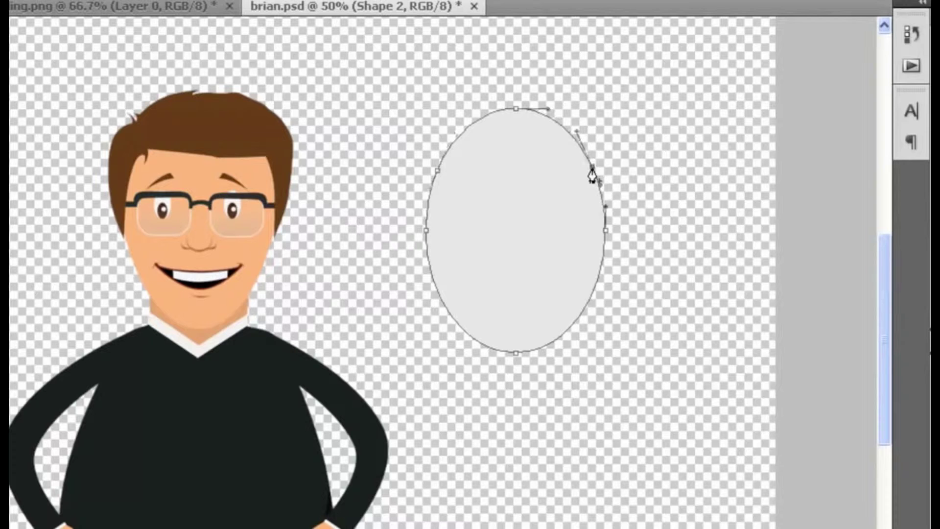
Reshape the ellipse into a head with a broad forehead by pulling both new anchor points outward and upward and raising the top point
left_click(436, 171)
left_click_drag(433, 169, 410, 145)
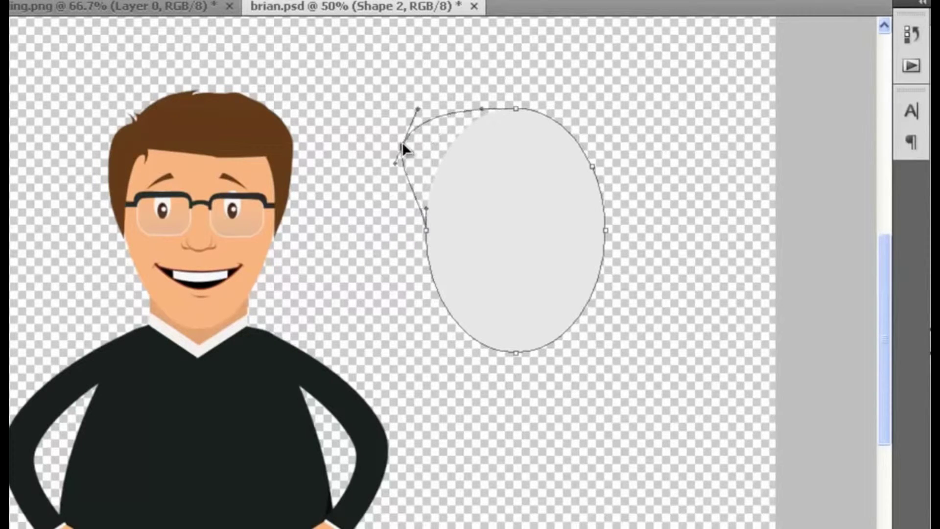
left_click_drag(397, 113, 384, 139)
mouse_move(358, 101)
left_mouse_down()
mouse_move(344, 90)
mouse_move(362, 98)
left_mouse_up()
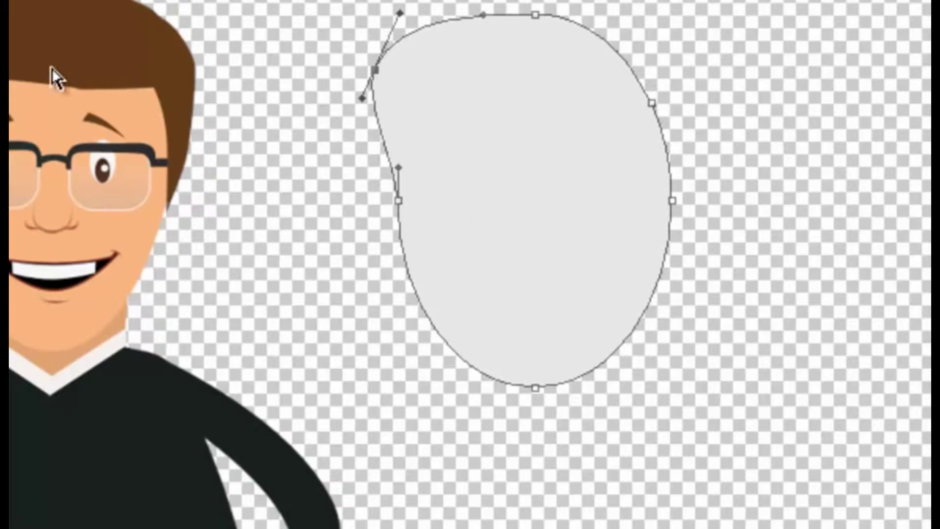
left_click_drag(651, 103, 686, 76)
left_click_drag(535, 16, 542, 0)
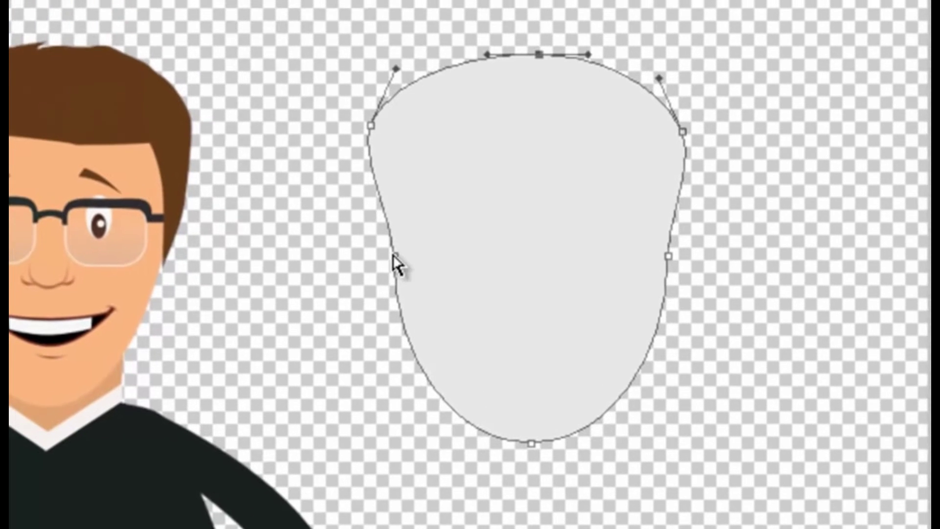
Lower the head's chin point, nudge its left cheek point, and angle both cheek handles inward to taper the jaw
mouse_move(393, 255)
left_mouse_down()
mouse_move(379, 267)
mouse_move(398, 264)
mouse_move(388, 264)
left_mouse_up()
left_click_drag(531, 453, 531, 462)
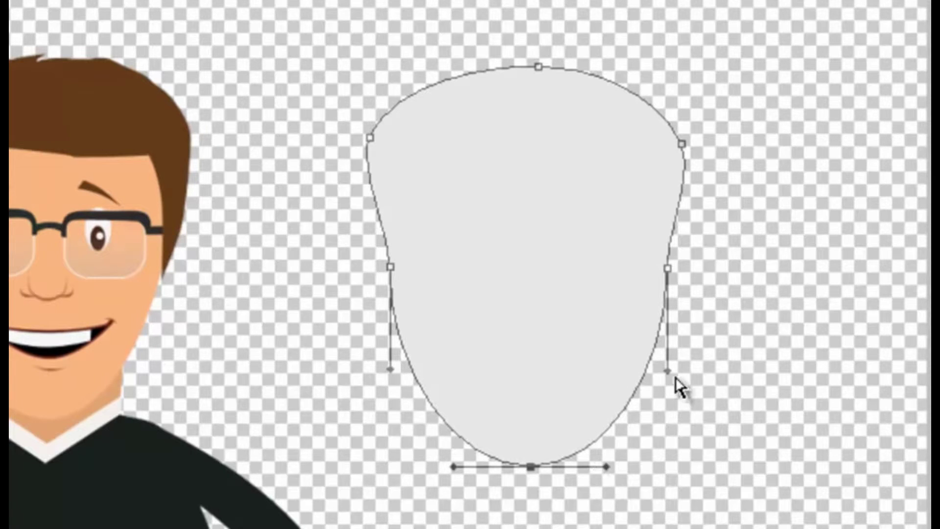
left_click_drag(667, 371, 648, 367)
left_click_drag(390, 368, 403, 363)
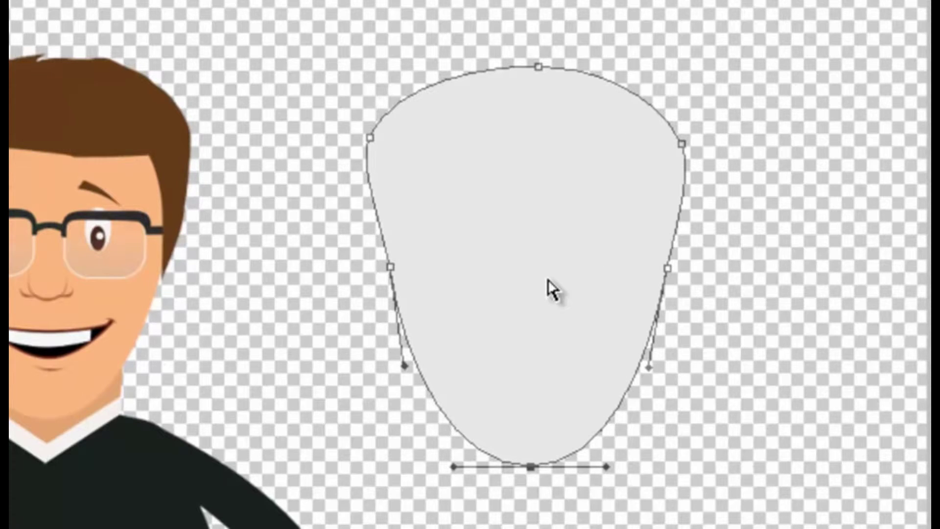
Narrow the head's forehead by moving both temple points inward, and nudge the left cheek point slightly inward
left_click_drag(369, 138, 381, 139)
left_click_drag(682, 143, 672, 140)
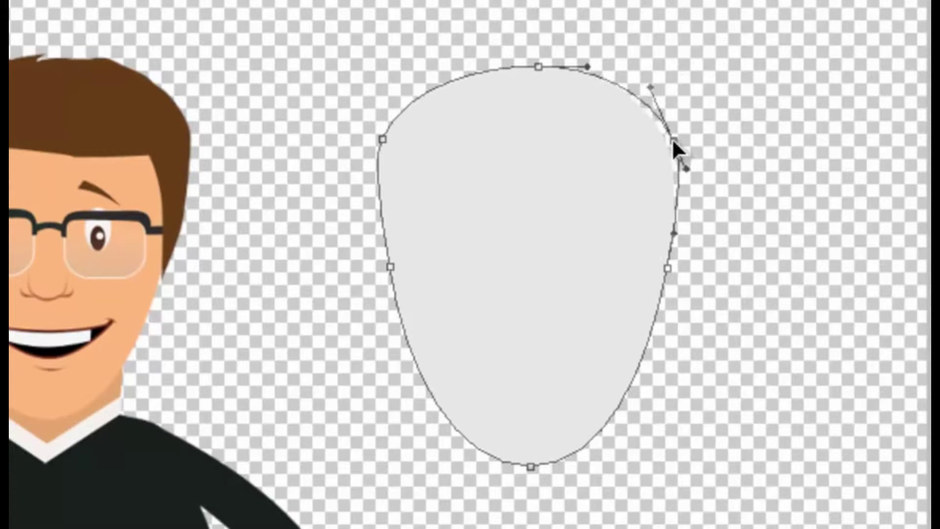
left_click(383, 140)
left_click_drag(385, 146, 395, 148)
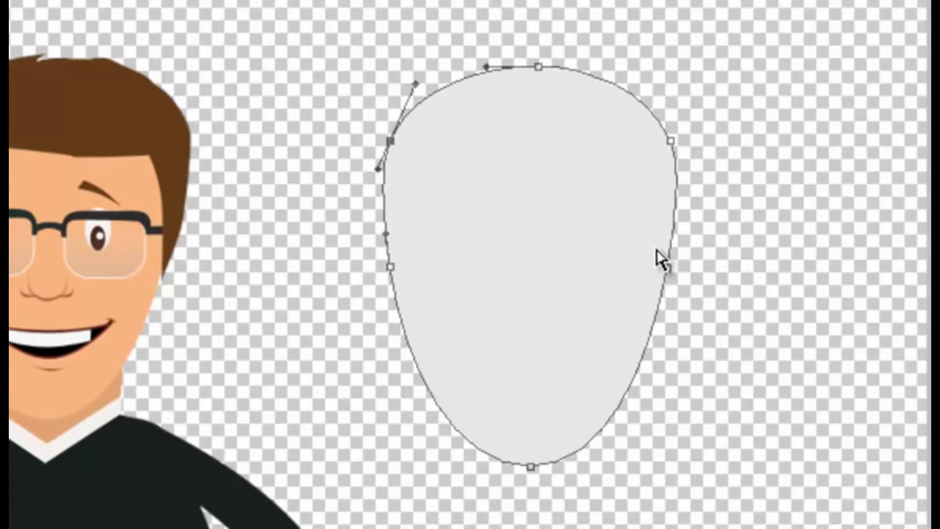
left_click_drag(391, 266, 394, 267)
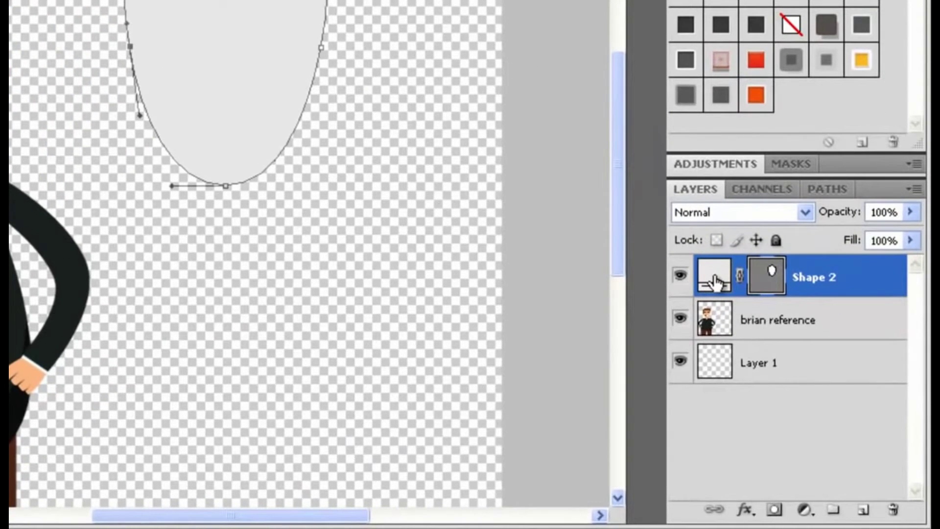
Change the head shape's fill to a light skin tone, f1b68f
double_click(714, 282)
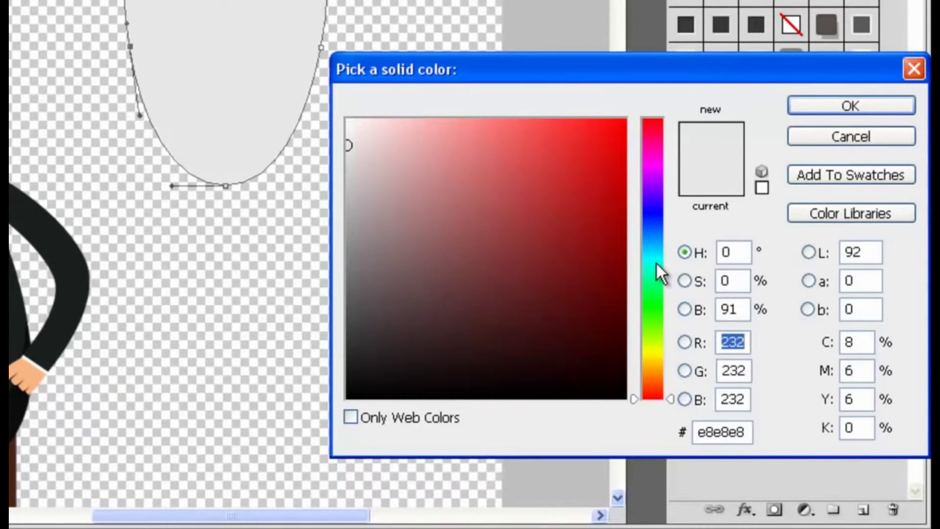
left_click(654, 379)
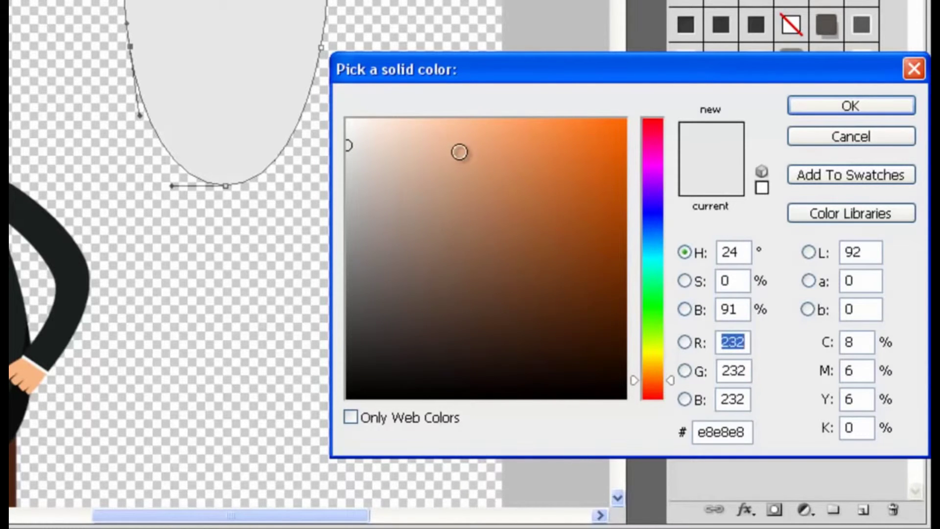
left_click(459, 151)
left_click(460, 134)
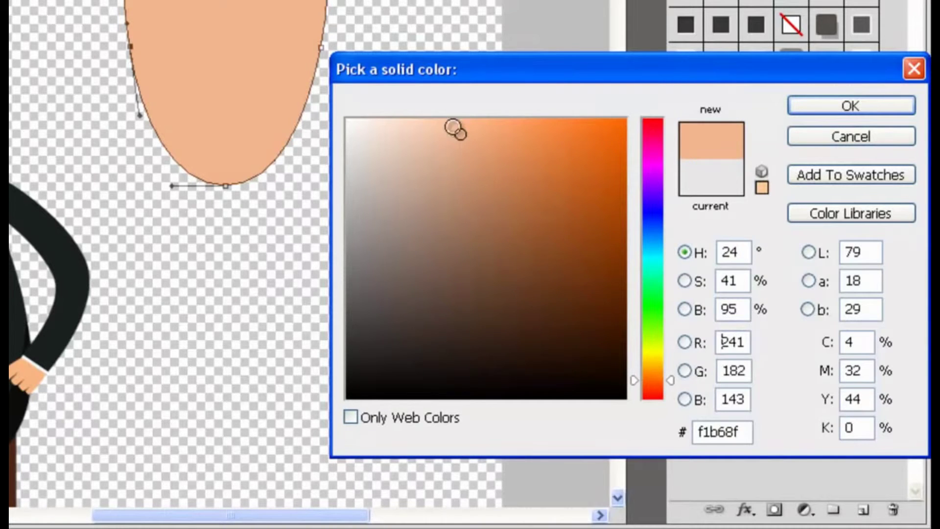
left_click(824, 107)
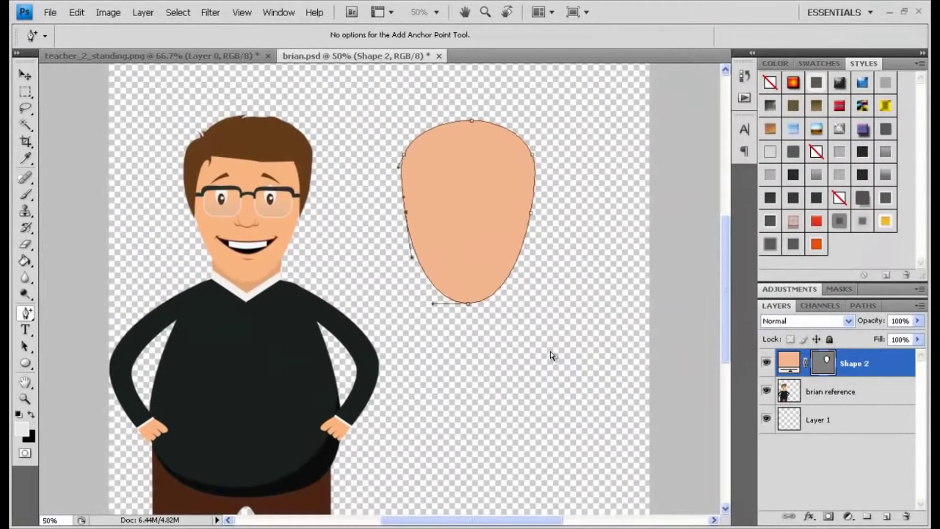
Start a hair shape with the Pen tool, tracing a notched hairline across the forehead from right to left and down the left sideburn
key("p")
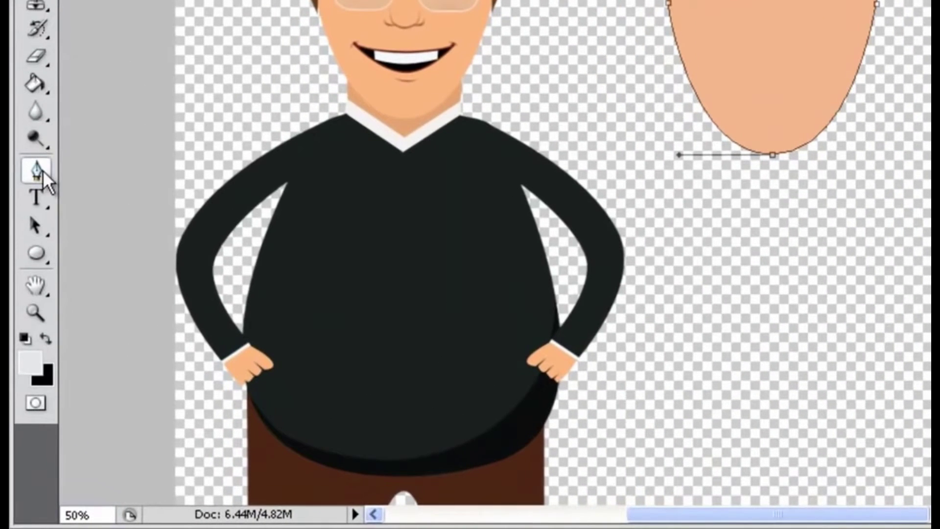
left_click(25, 312)
left_click(138, 176)
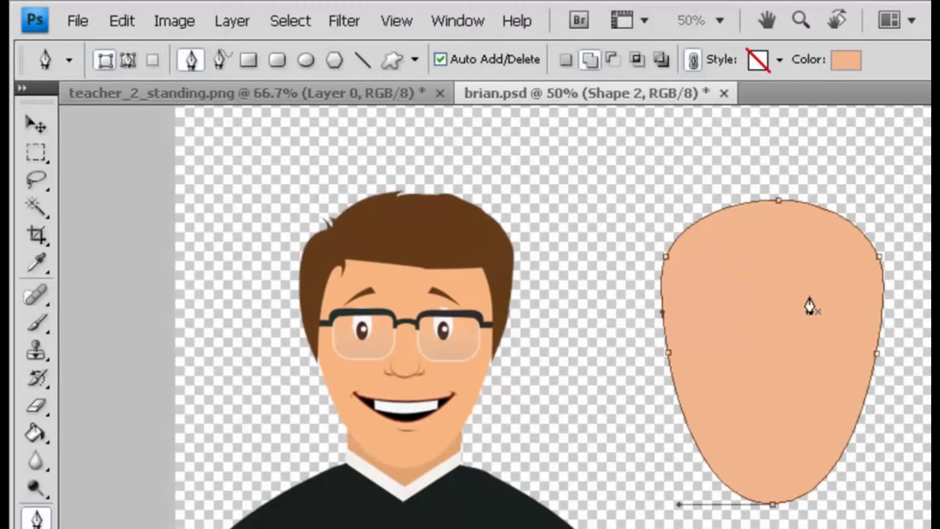
left_click(813, 296)
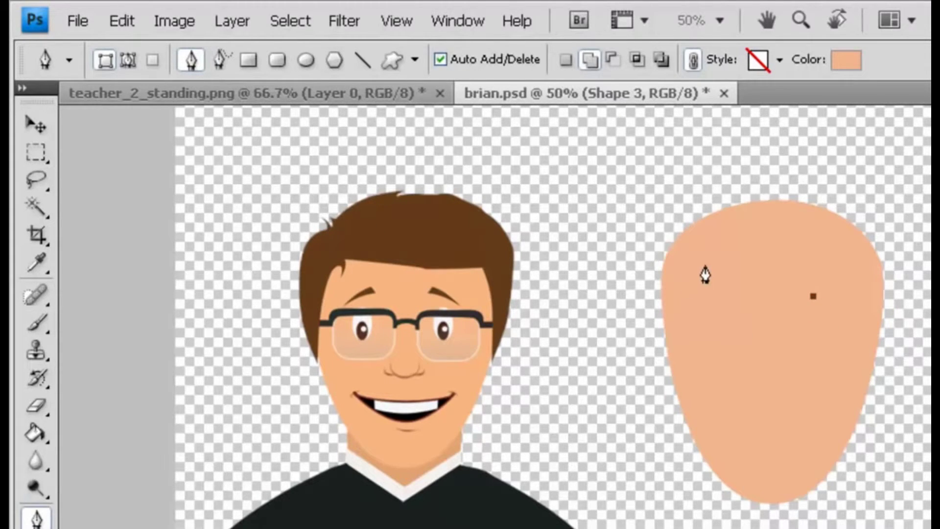
left_click(704, 265)
left_click(688, 265)
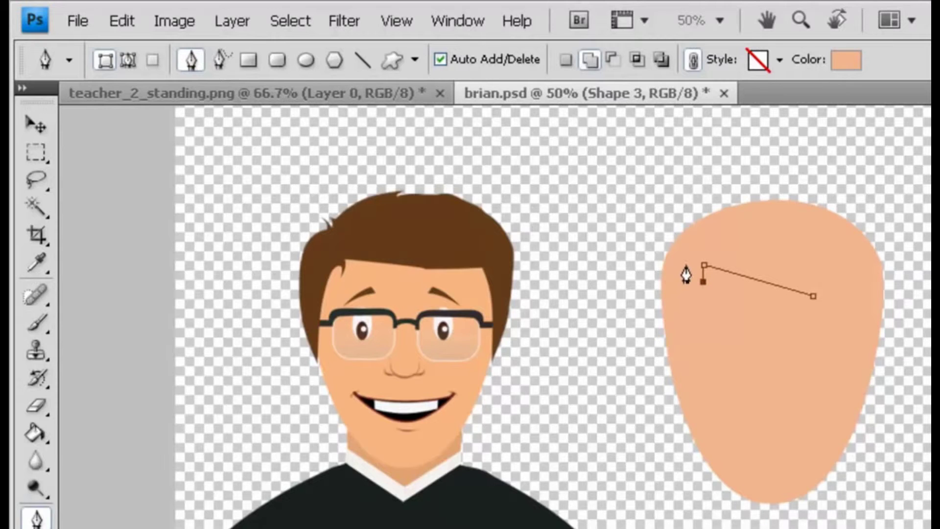
left_click(669, 368)
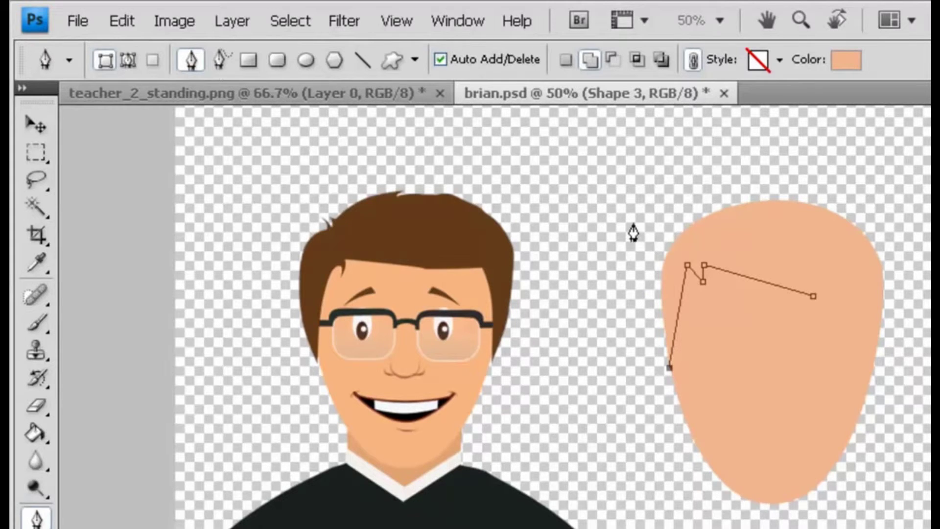
Continue the hair outline up the head's left side, around a spiky front tuft, and across the crest to a small notch
left_click(642, 214)
left_click(627, 179)
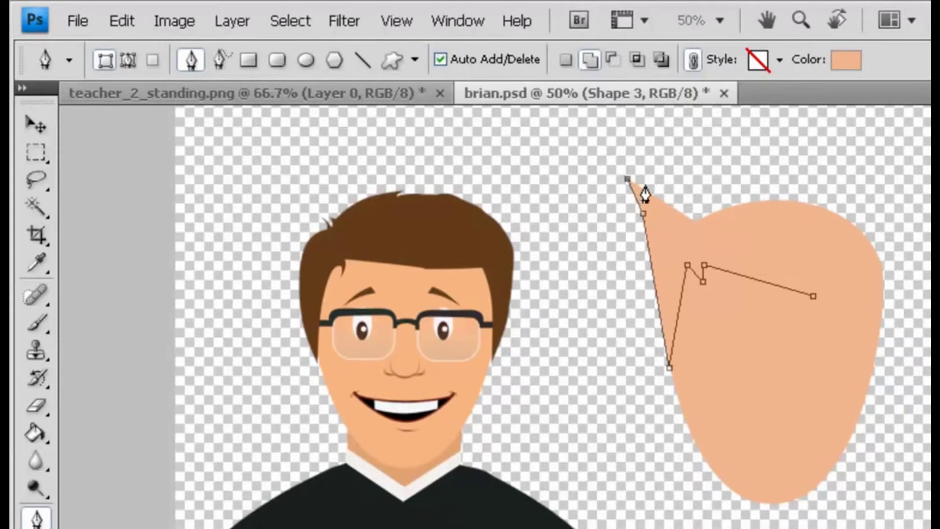
left_click(646, 184)
left_click(645, 164)
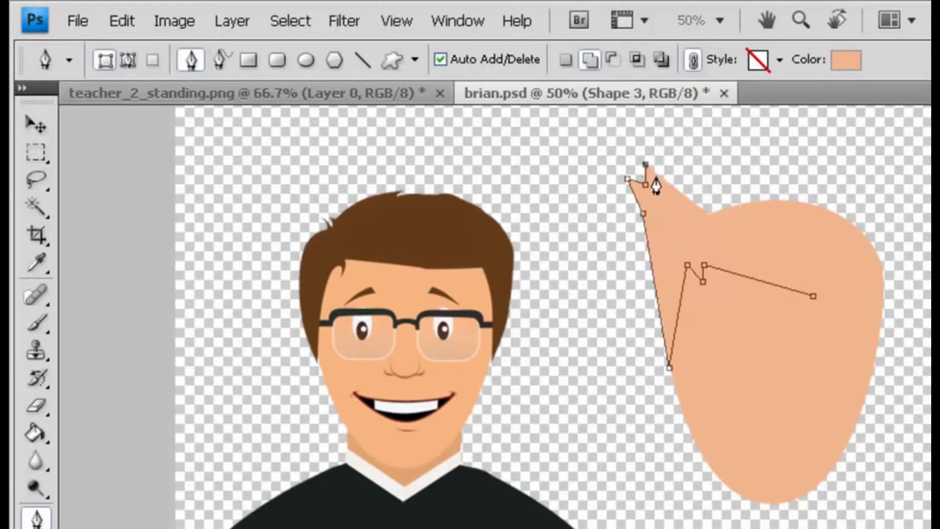
left_click(758, 176)
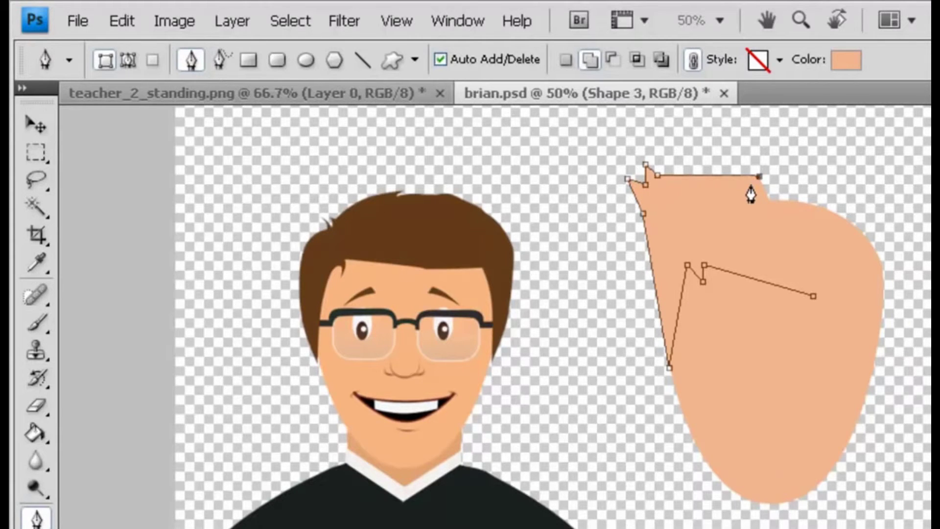
left_click(741, 190)
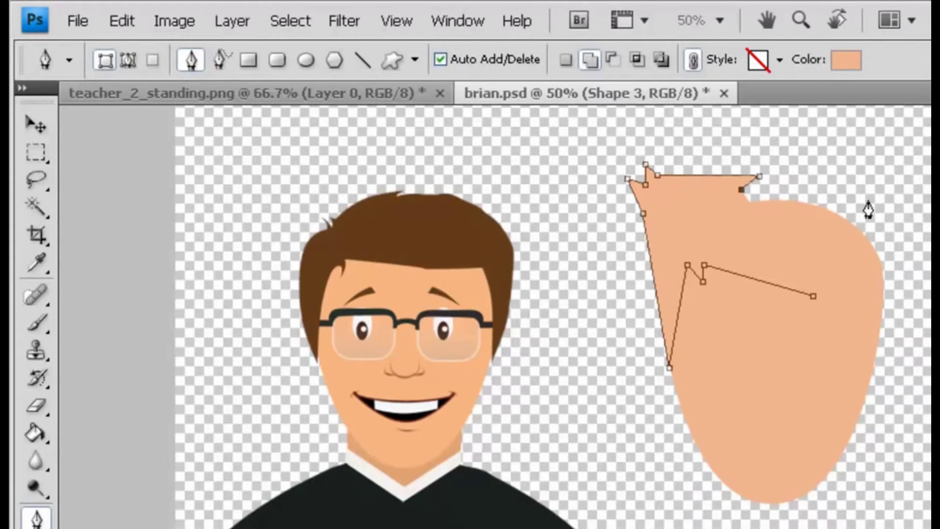
Trace the hair outline around the back and down to the right sideburn, then close it at the hairline's starting point
left_click(868, 200)
left_click(909, 260)
left_click(888, 333)
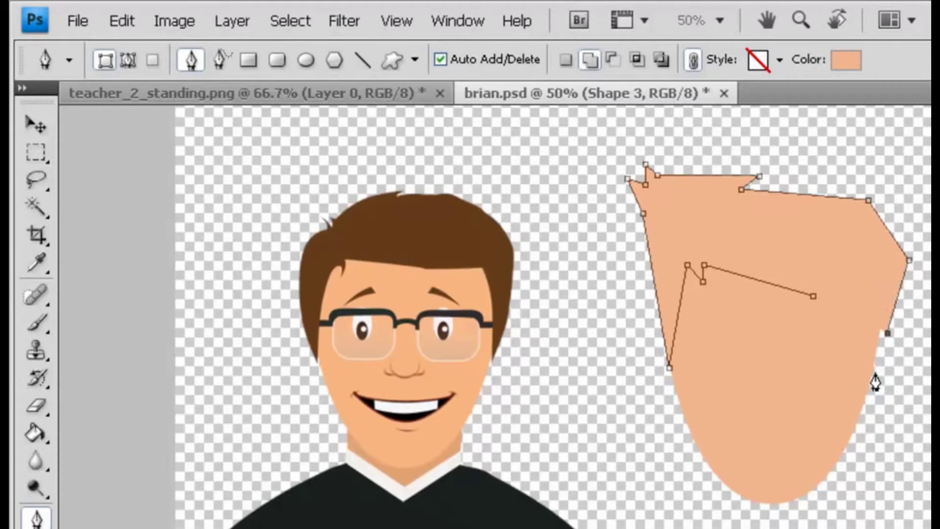
left_click(848, 309)
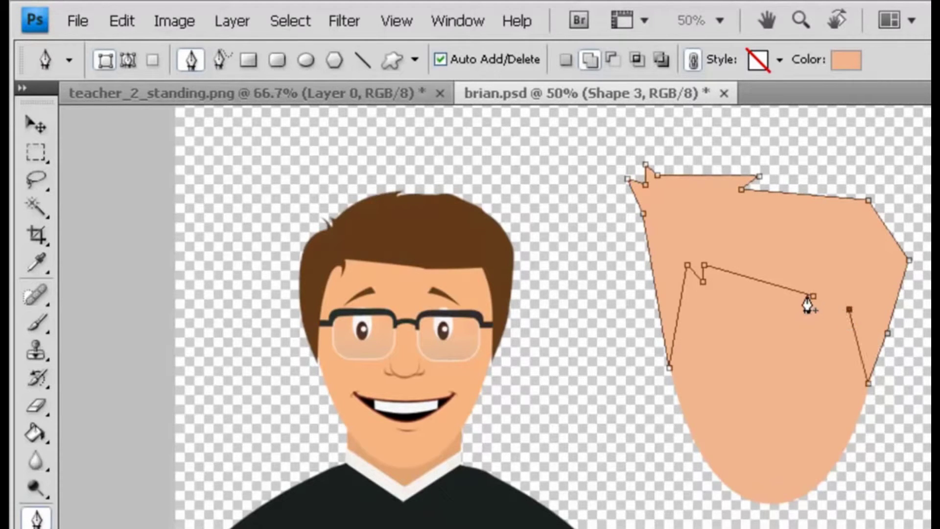
left_click(810, 300)
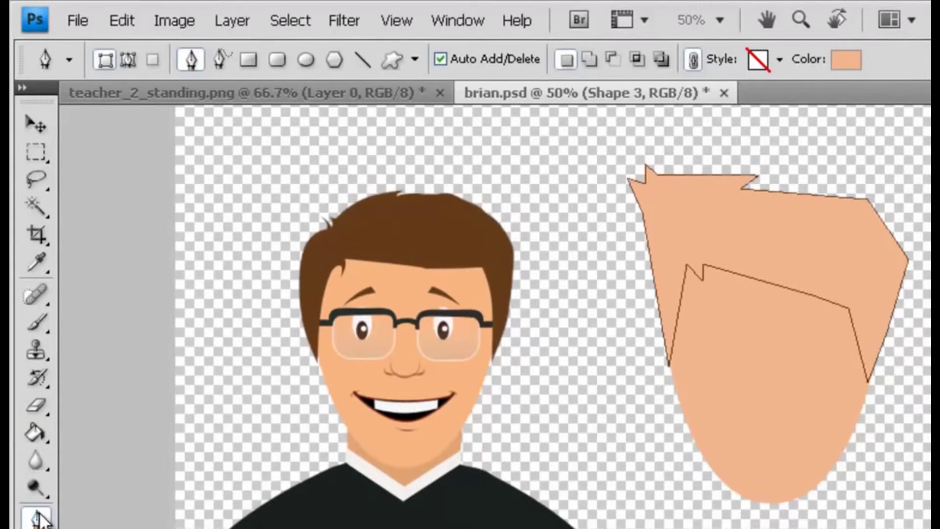
Change the hair shape's fill to dark brown, 5f3c25
left_click(37, 518)
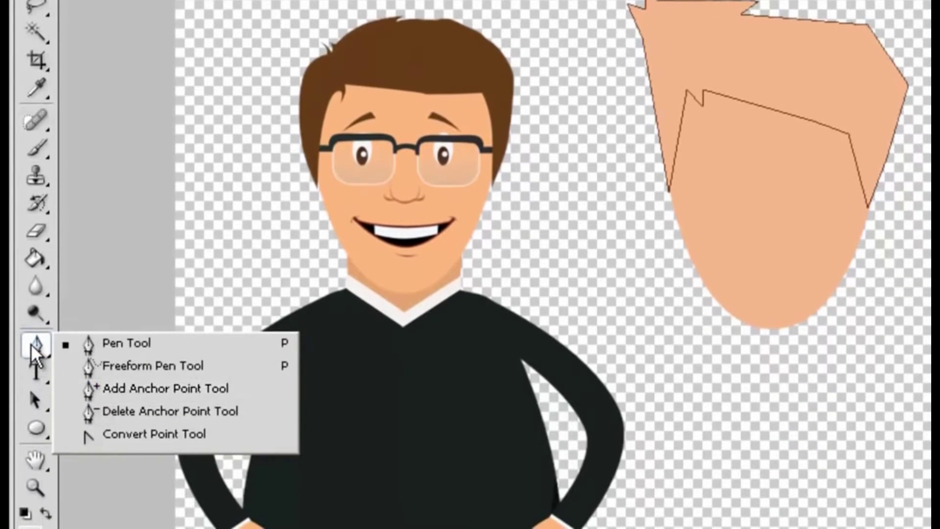
left_click(32, 346)
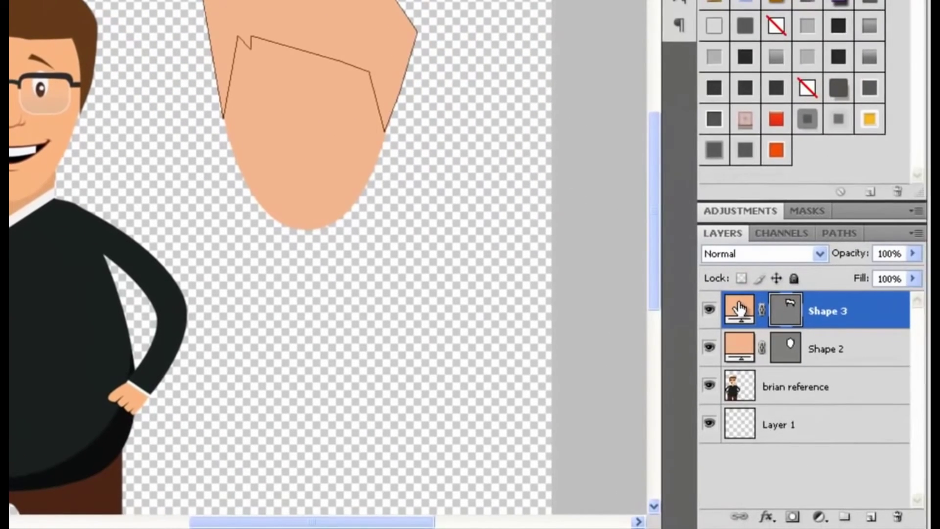
double_click(739, 303)
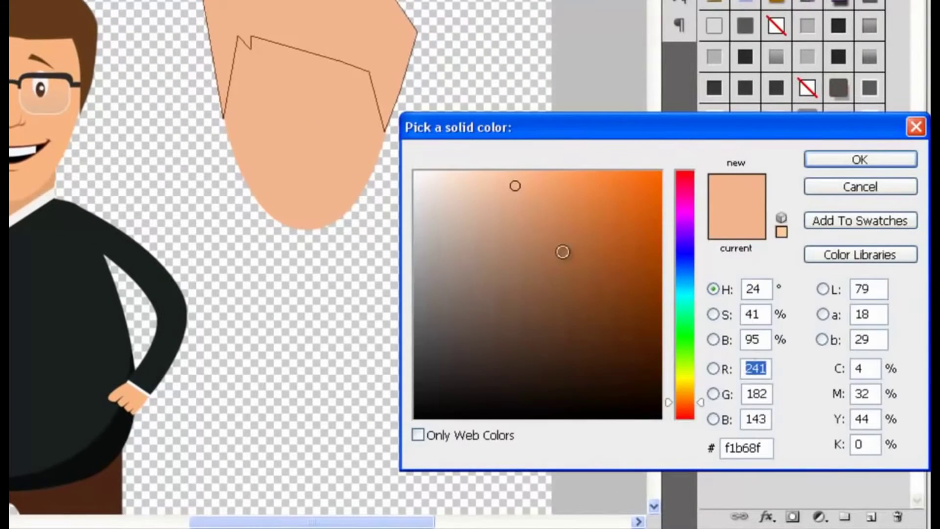
left_click(568, 341)
left_click(565, 326)
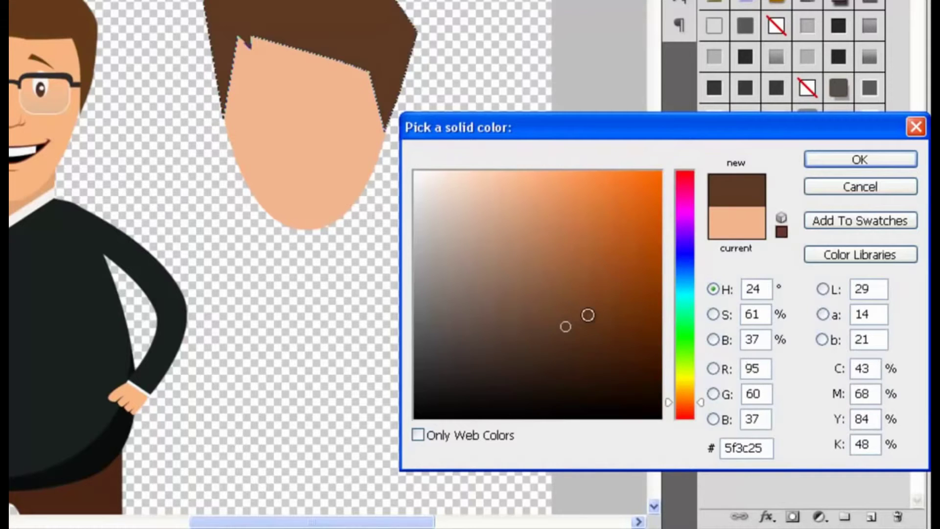
left_click(835, 160)
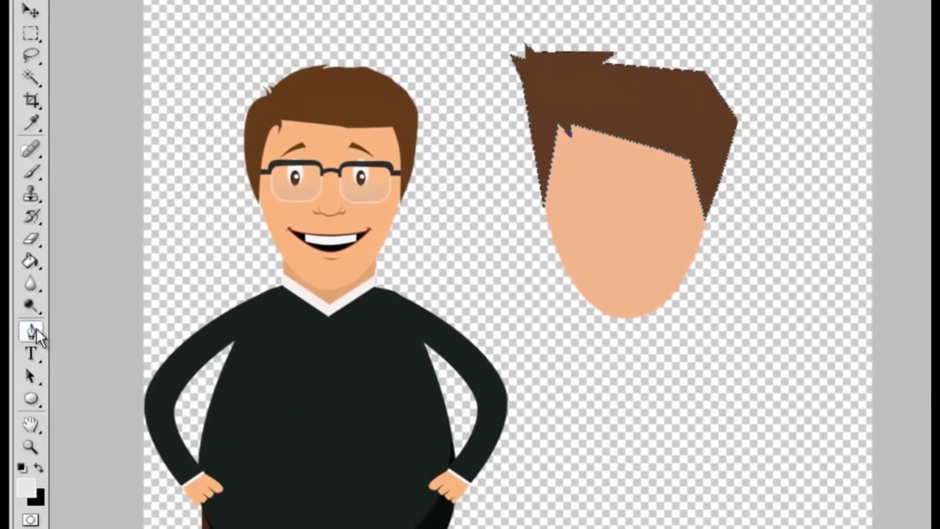
Add an anchor point to the hair's straight upper-right edge and pull it upward to round that edge
left_click(35, 329)
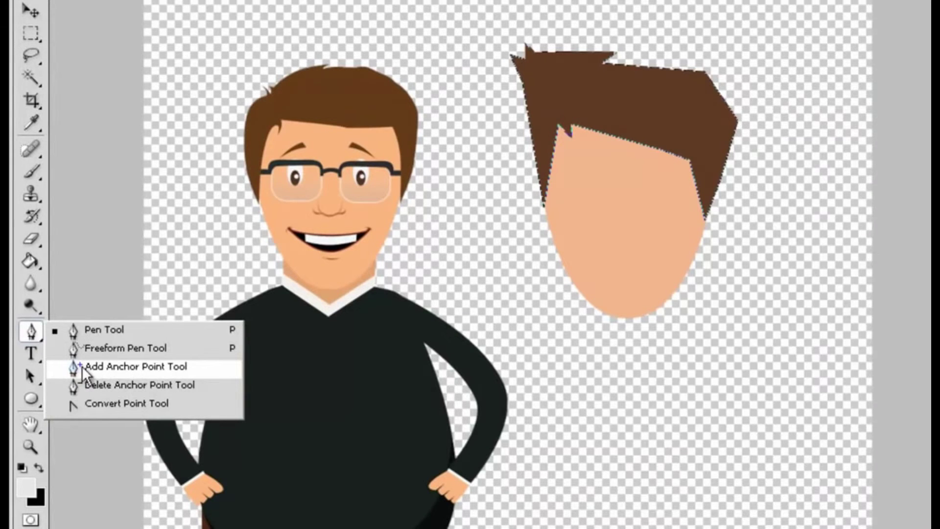
left_click(110, 368)
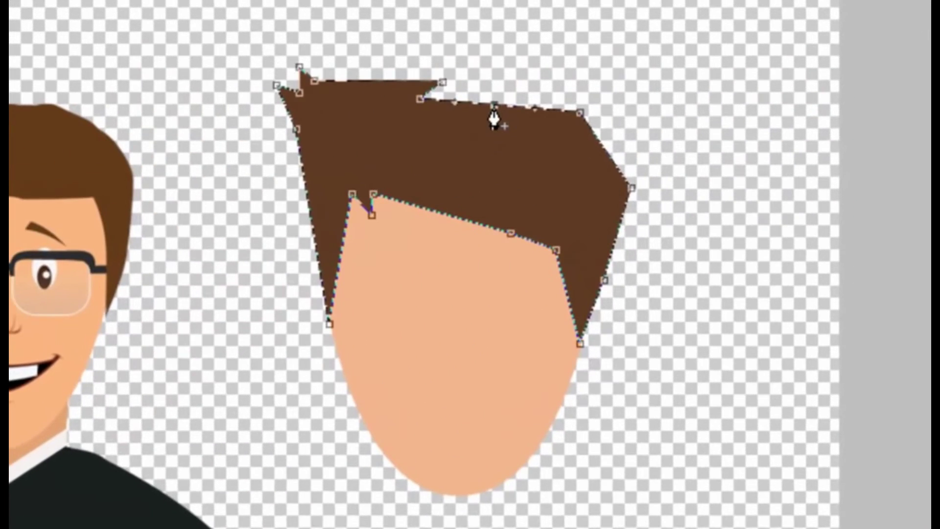
mouse_move(494, 105)
left_mouse_down()
mouse_move(501, 74)
mouse_move(508, 92)
left_mouse_up()
Replace the anchor point near the right end of the hairline with one midway along it, pulled slightly down into a gentle curve
left_click(508, 234)
left_click_drag(508, 234, 480, 221)
right_click(481, 222)
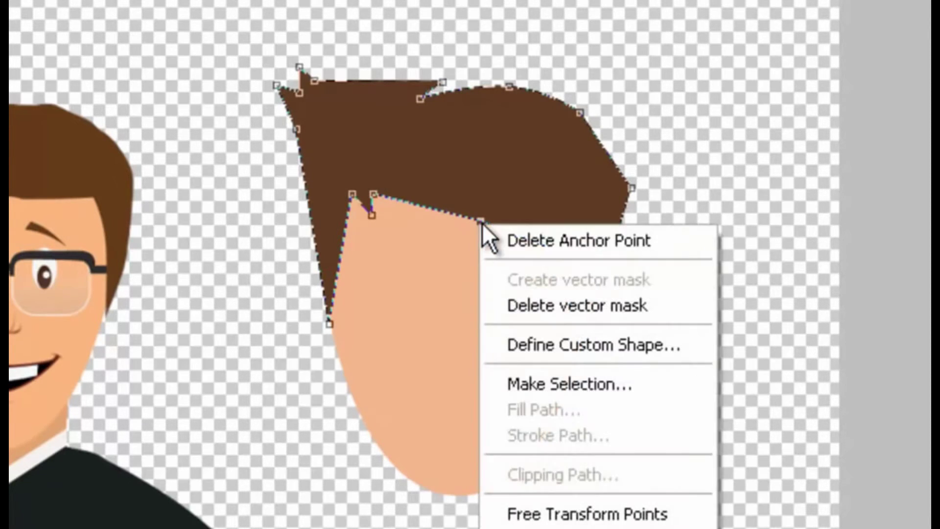
left_click(534, 239)
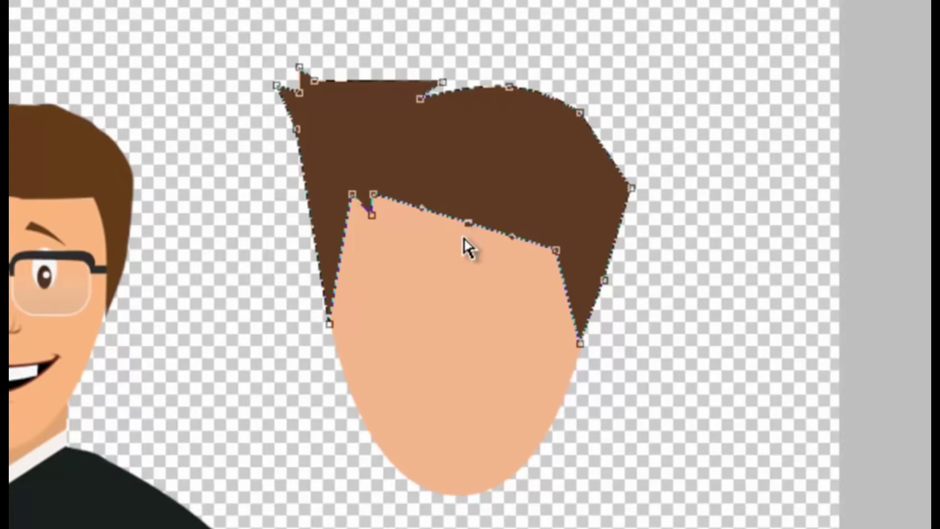
left_click_drag(468, 225, 455, 254)
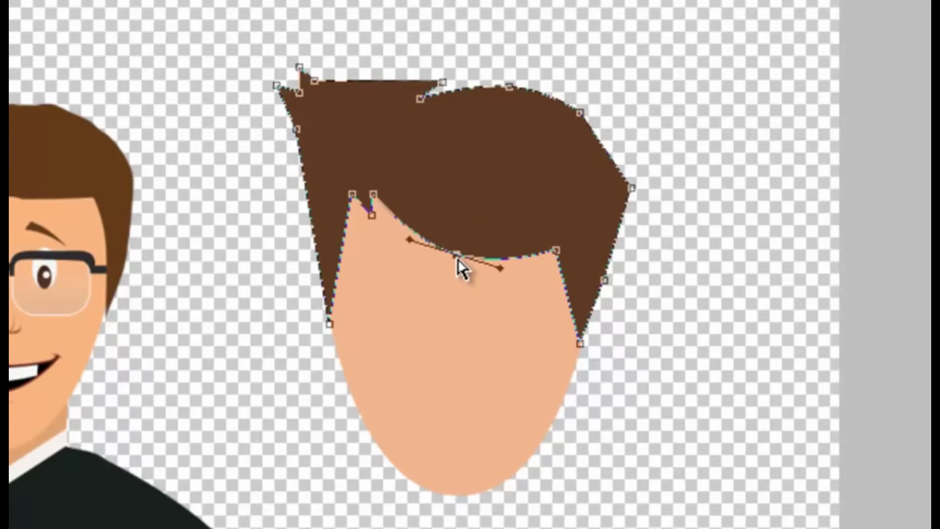
left_click_drag(457, 257, 468, 230)
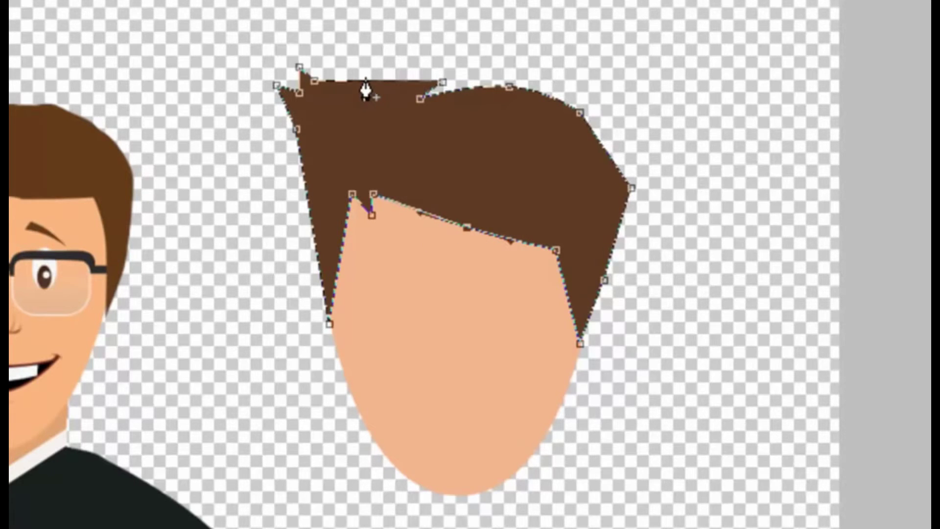
Add anchor points to the hair's straight top-left edge and long left edge, pulling each outward to round them
left_click_drag(366, 81, 372, 66)
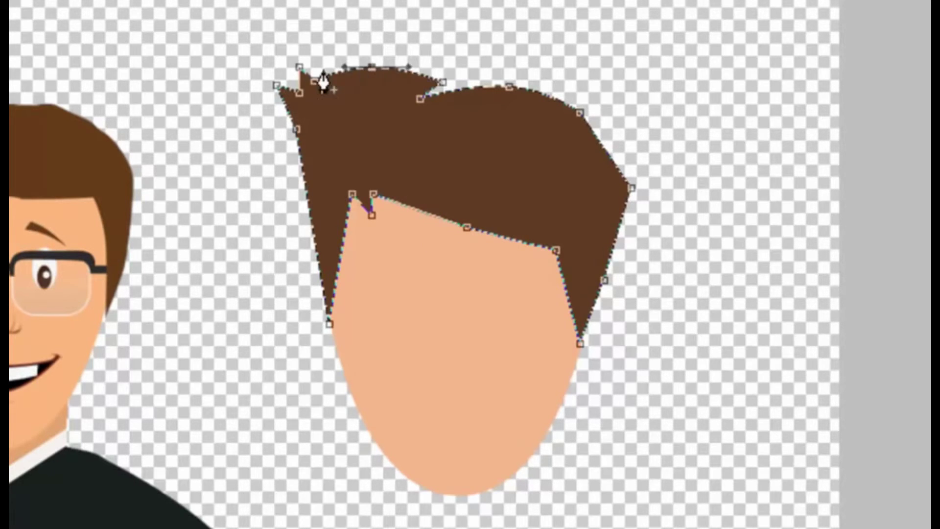
left_click(312, 225)
left_click_drag(312, 224, 294, 228)
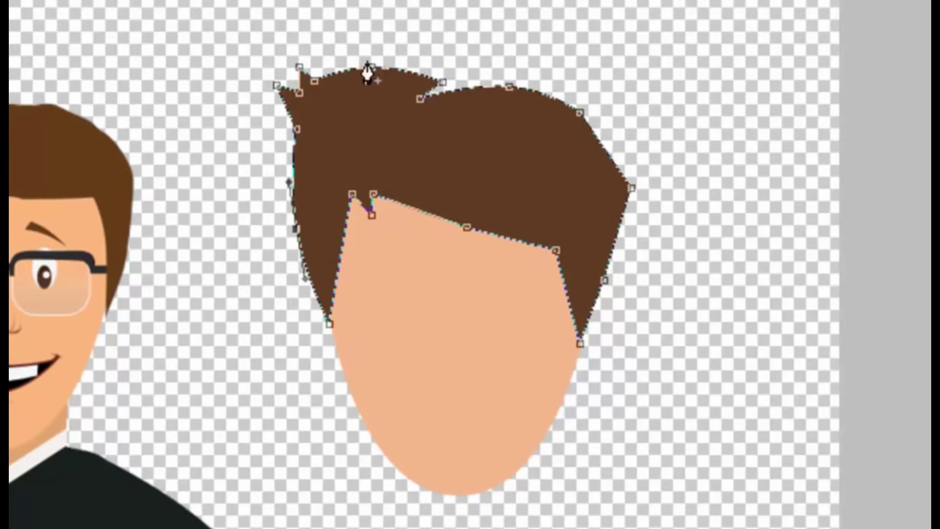
Deepen the notch between the two upper-left hair spikes and pull the outer spike's tip inward
left_click_drag(314, 81, 330, 115)
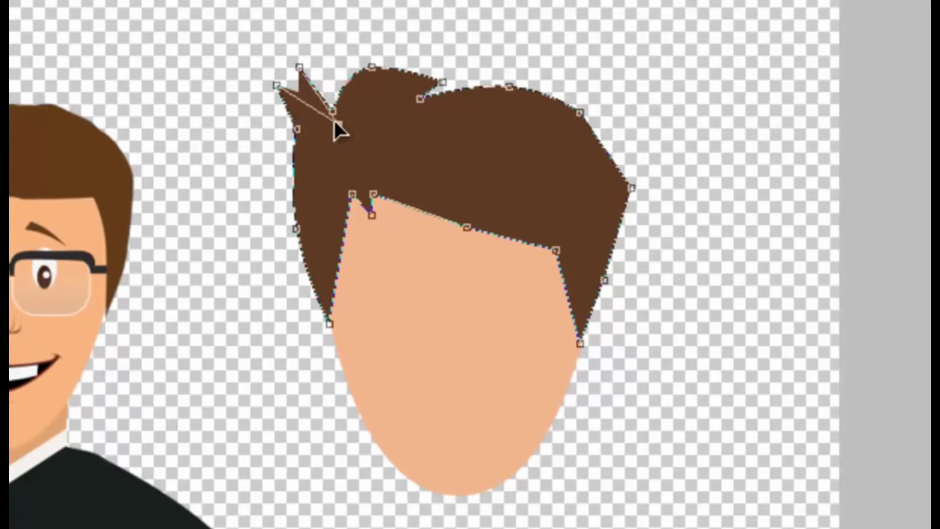
left_click_drag(314, 128, 315, 128)
left_click_drag(276, 86, 299, 111)
Delete the anchor point below the outer spike and reshape the hair's left edge into one smooth curve
right_click(297, 157)
left_click(336, 180)
left_click_drag(291, 187, 273, 176)
left_click_drag(297, 229, 306, 263)
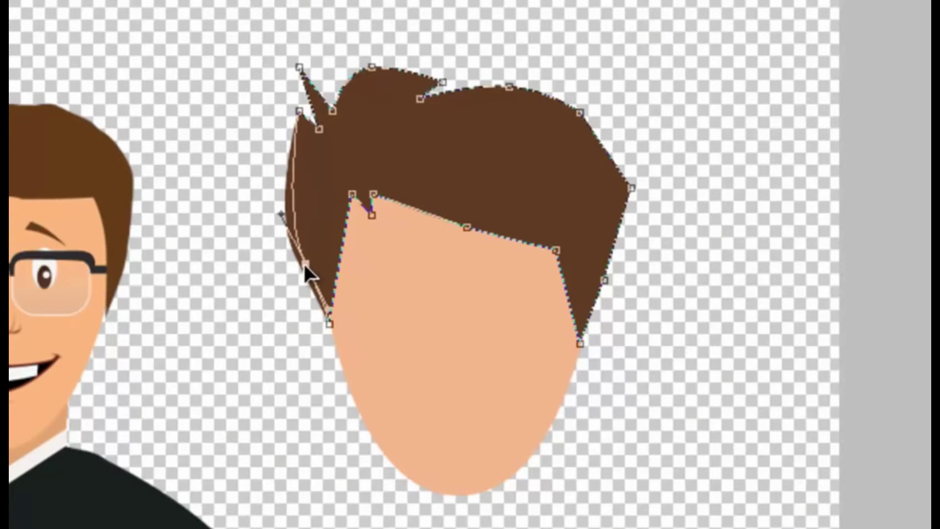
Reshape the tuft at the top of the hair and extend its tip outward into a longer point
left_click_drag(372, 67, 383, 84)
left_click_drag(439, 69, 520, 78)
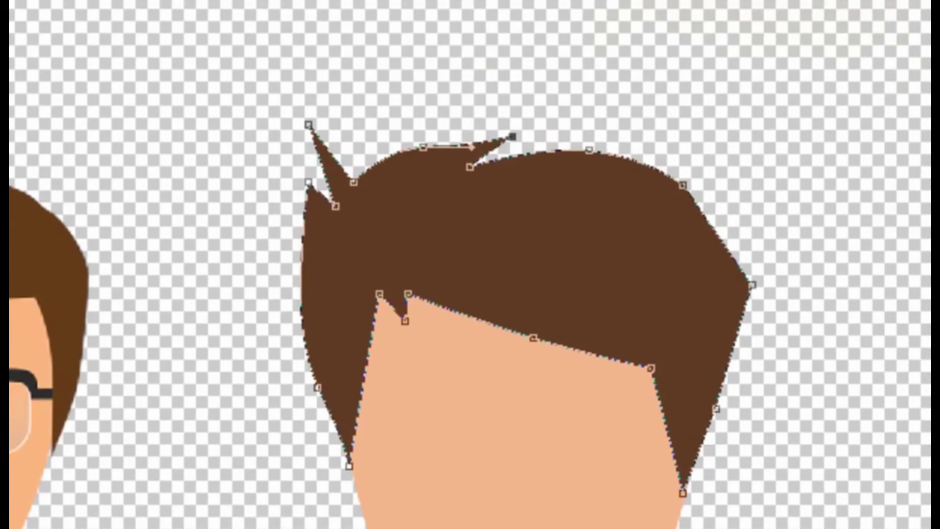
Raise the hairline's right corner and lengthen the small forelock into a curved point using added anchor points
left_click_drag(651, 368, 669, 333)
mouse_move(534, 338)
left_mouse_down()
mouse_move(561, 314)
mouse_move(550, 334)
left_mouse_up()
mouse_move(403, 321)
left_mouse_down()
mouse_move(411, 344)
mouse_move(405, 312)
left_mouse_up()
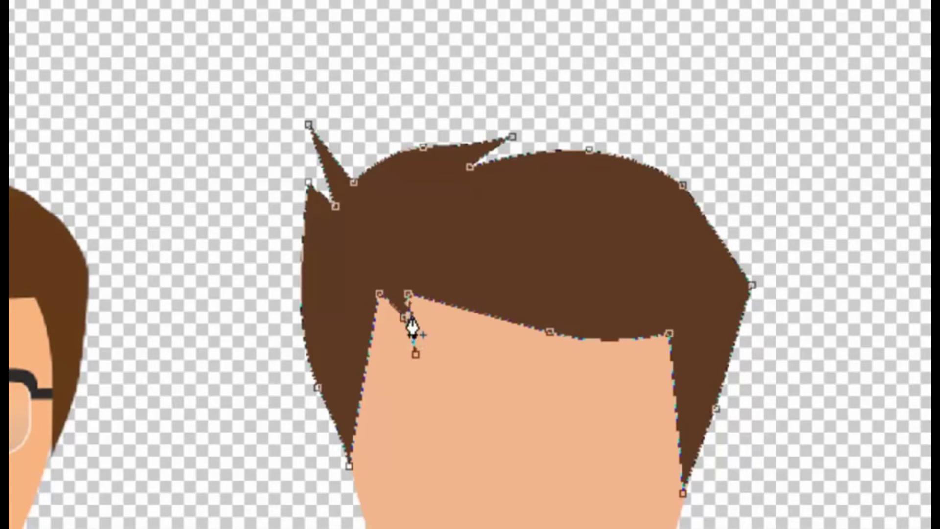
left_click_drag(416, 311, 411, 308)
Add an anchor point to the inner edge of each sideburn and pull it outward to curve the edge
left_click_drag(365, 379, 345, 352)
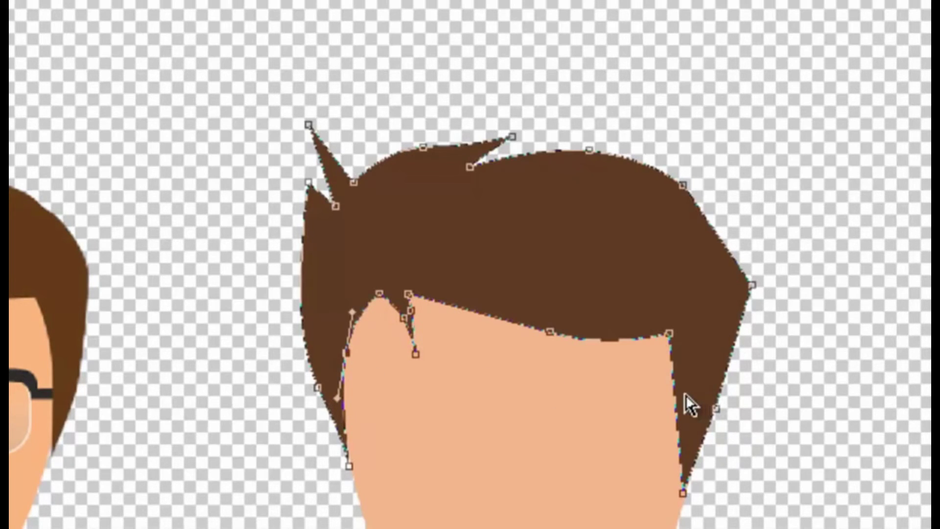
left_click_drag(676, 399, 695, 383)
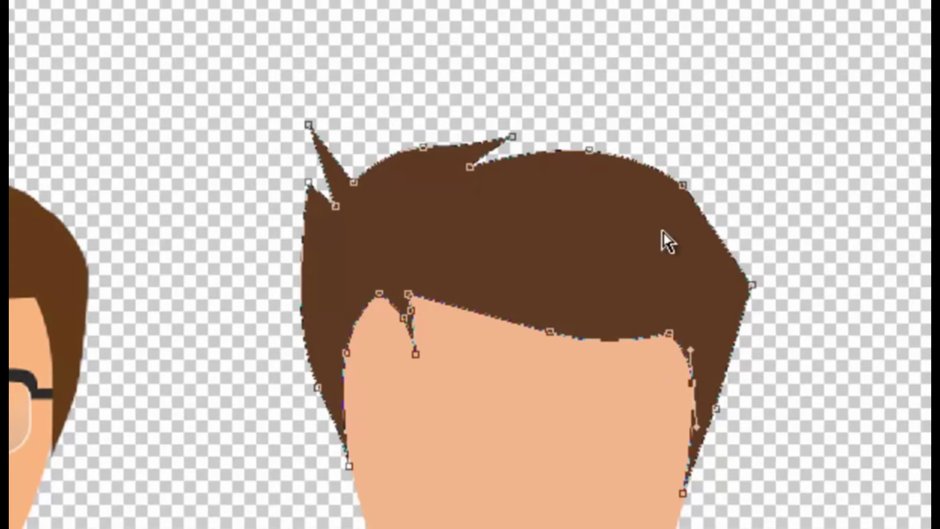
Shorten the tall upper-left hair spike and taper the outer spike by drawing in its base along the left edge
left_click(308, 126)
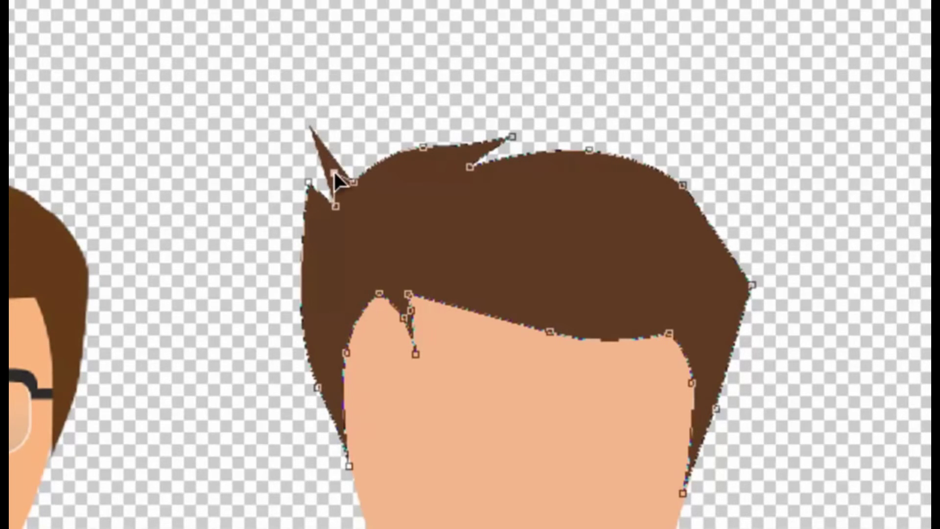
mouse_move(335, 207)
left_mouse_down()
mouse_move(346, 203)
mouse_move(324, 220)
left_mouse_up()
left_click(305, 224)
left_click_drag(318, 268, 302, 267)
Pull the top tuft's tip slightly inward and raise the hairline's middle and right corner into a gentler curve
left_click(424, 147)
left_click_drag(423, 146, 503, 143)
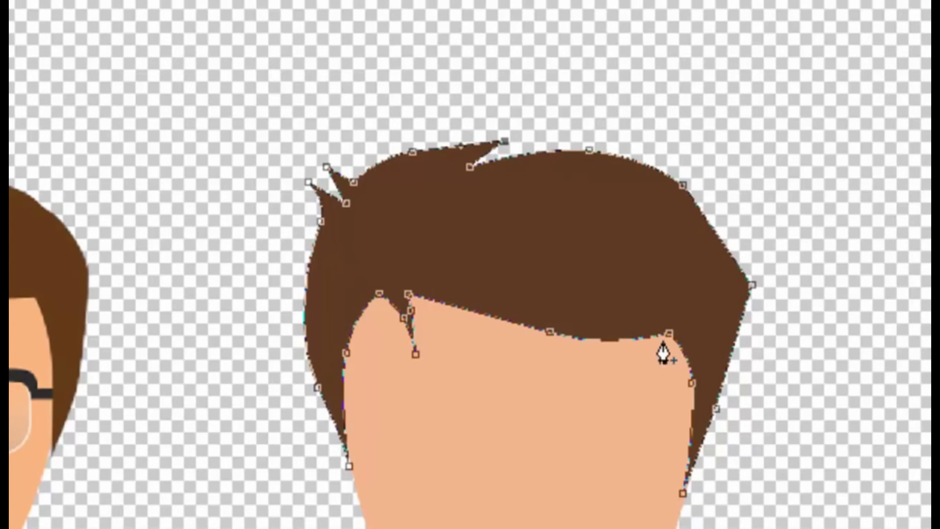
left_click_drag(550, 331, 556, 313)
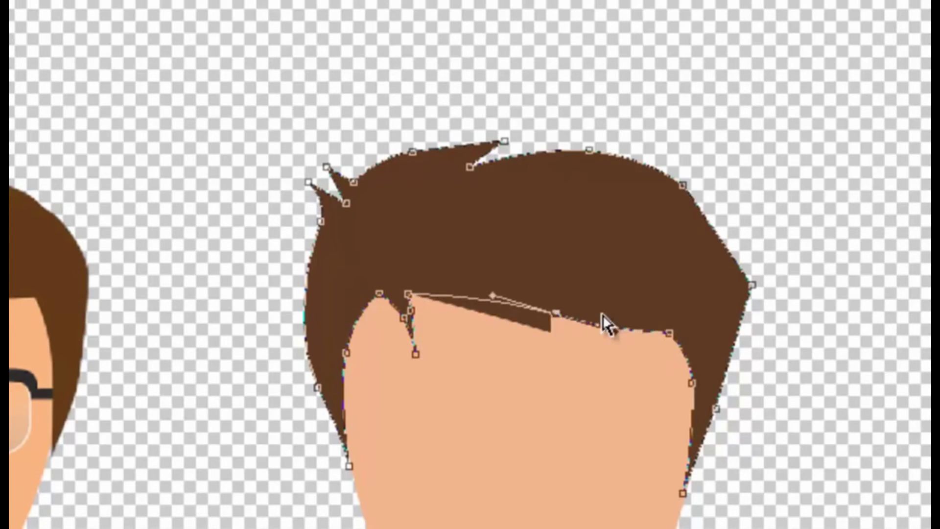
mouse_move(672, 336)
left_mouse_down()
mouse_move(672, 313)
mouse_move(670, 321)
left_mouse_up()
Replace the sharp corner point on the hair's right edge with a new anchor point pulled outward into a rounded curve
right_click(753, 286)
left_click(791, 300)
mouse_move(721, 288)
left_mouse_down()
mouse_move(746, 273)
mouse_move(734, 278)
left_mouse_up()
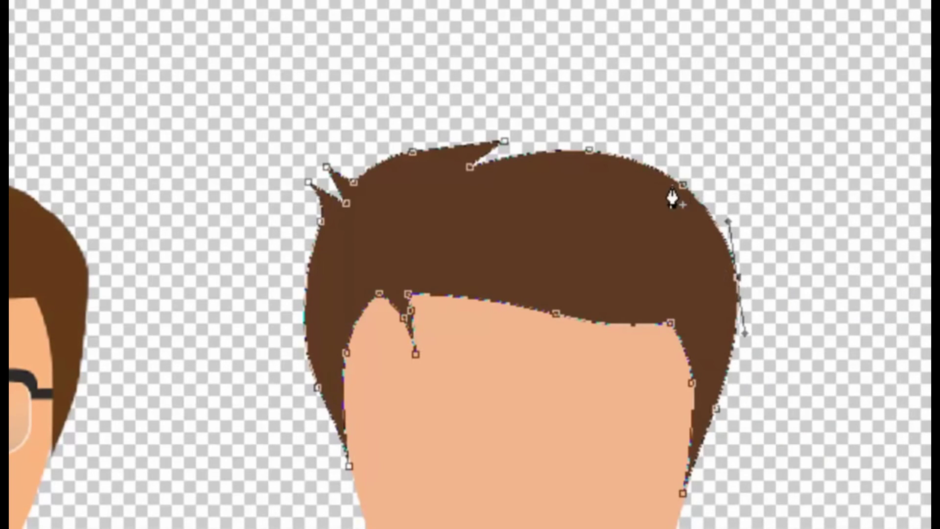
Delete the hair's upper-right anchor point, smooth the curve around the back of the head, and hide the path outline
right_click(682, 188)
left_click(713, 210)
left_click(723, 208)
left_click_drag(737, 277, 731, 264)
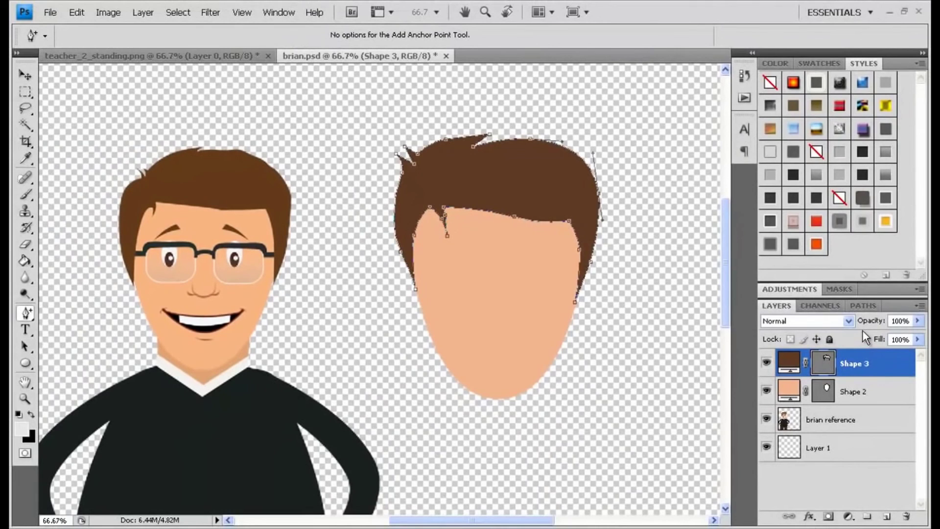
key("ctrl+h")
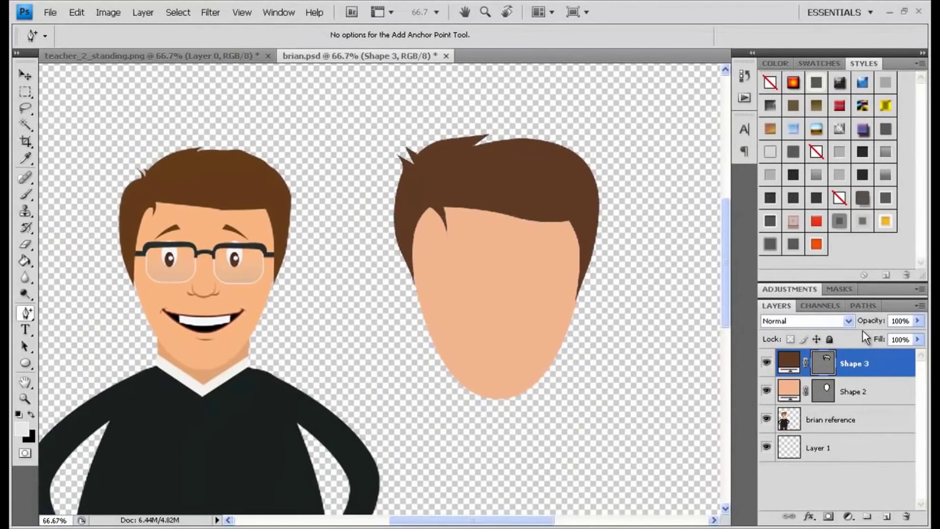
key("ctrl+minus")
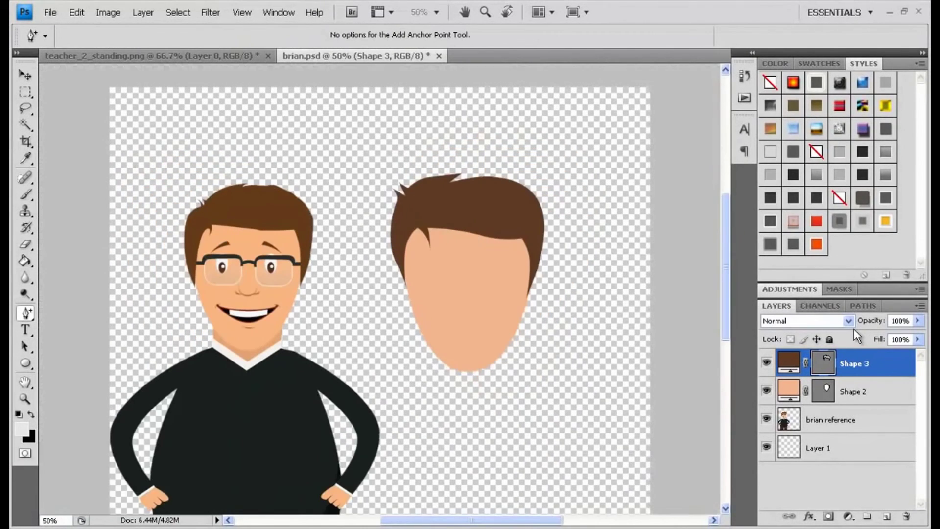